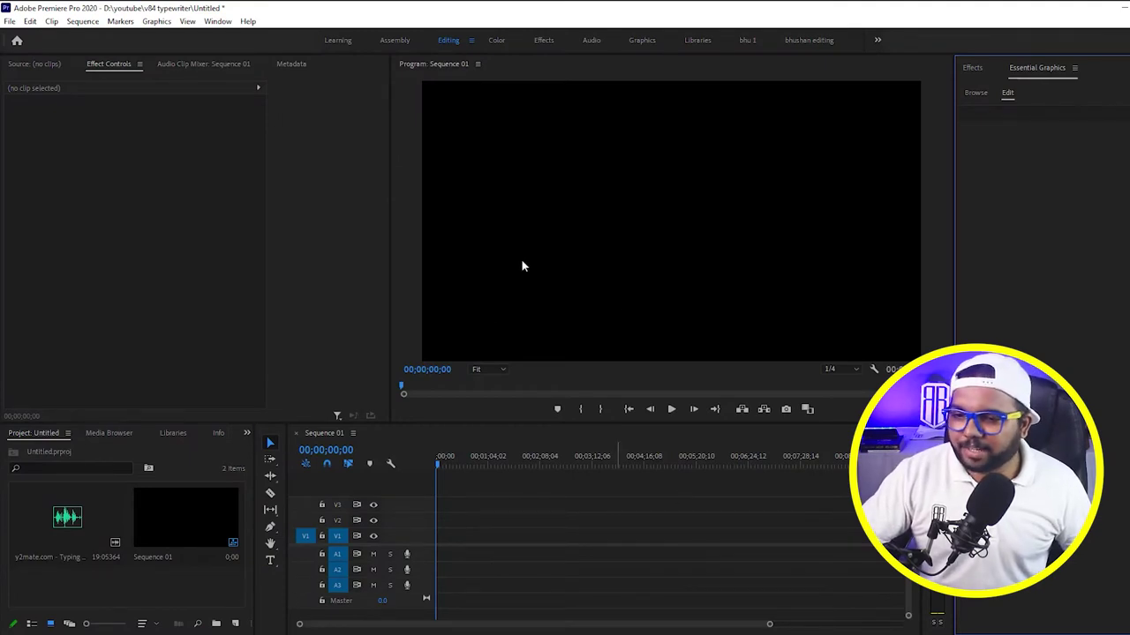
left_click(222, 605)
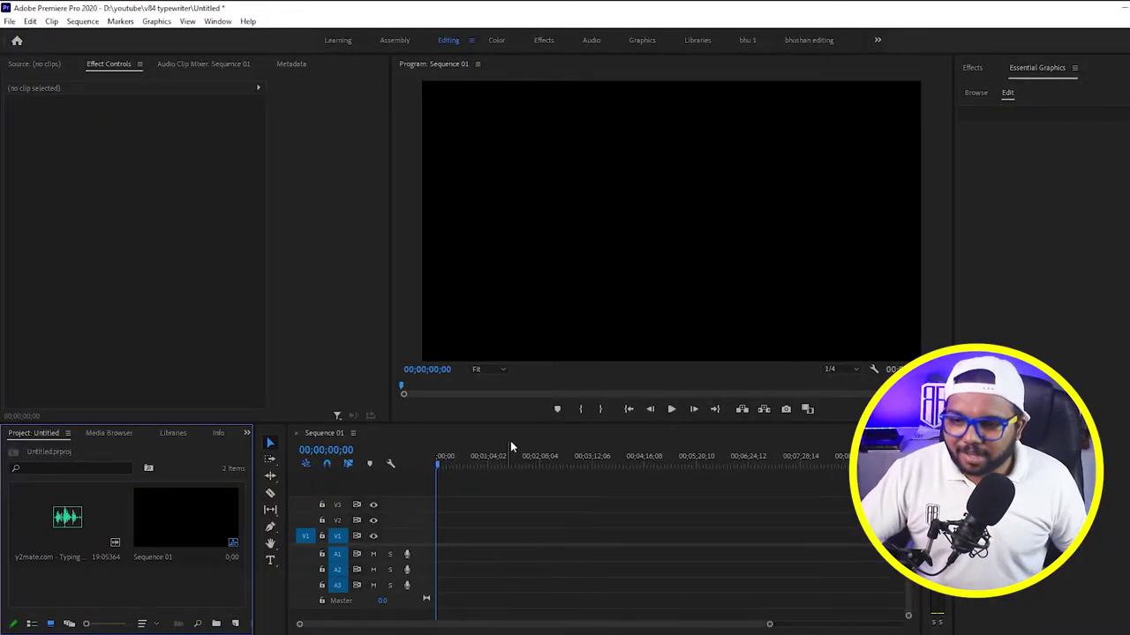
left_click(742, 141)
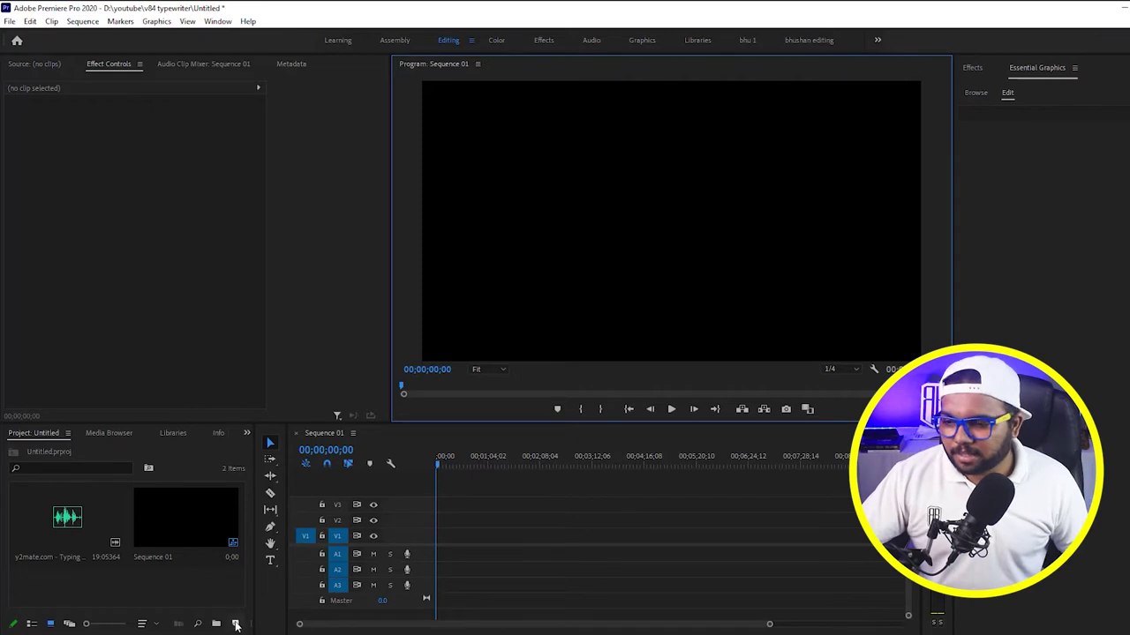
Step: Create a white (FFFFFF) color matte at 1920 × 1080, 29.97 fps Drop-Frame, with square pixels
left_click(235, 626)
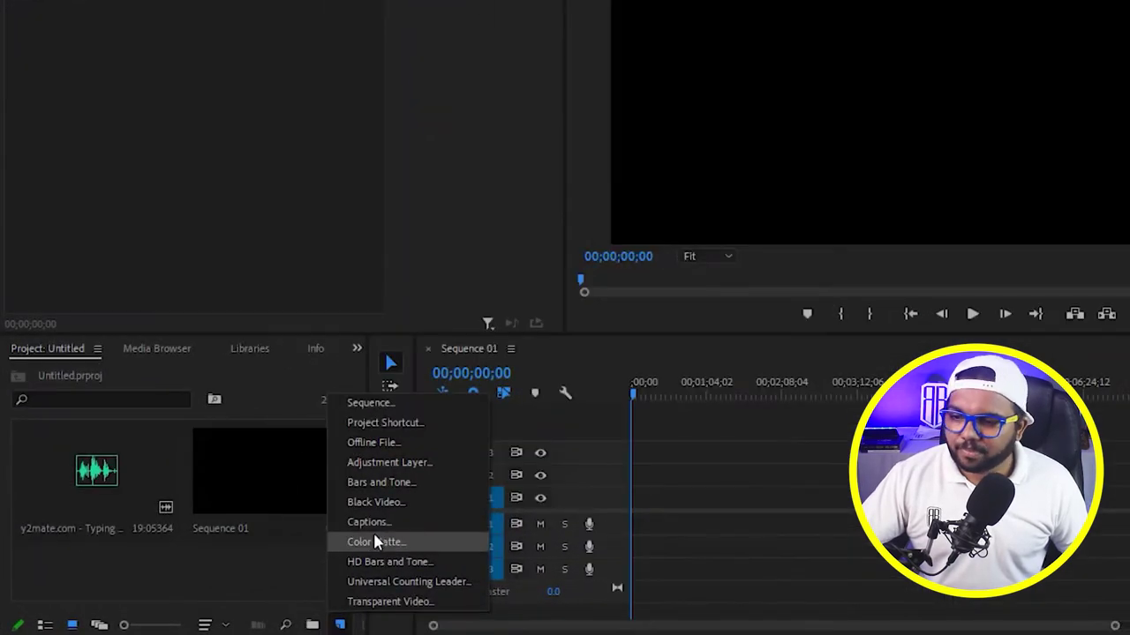
left_click(373, 542)
double_click(963, 158)
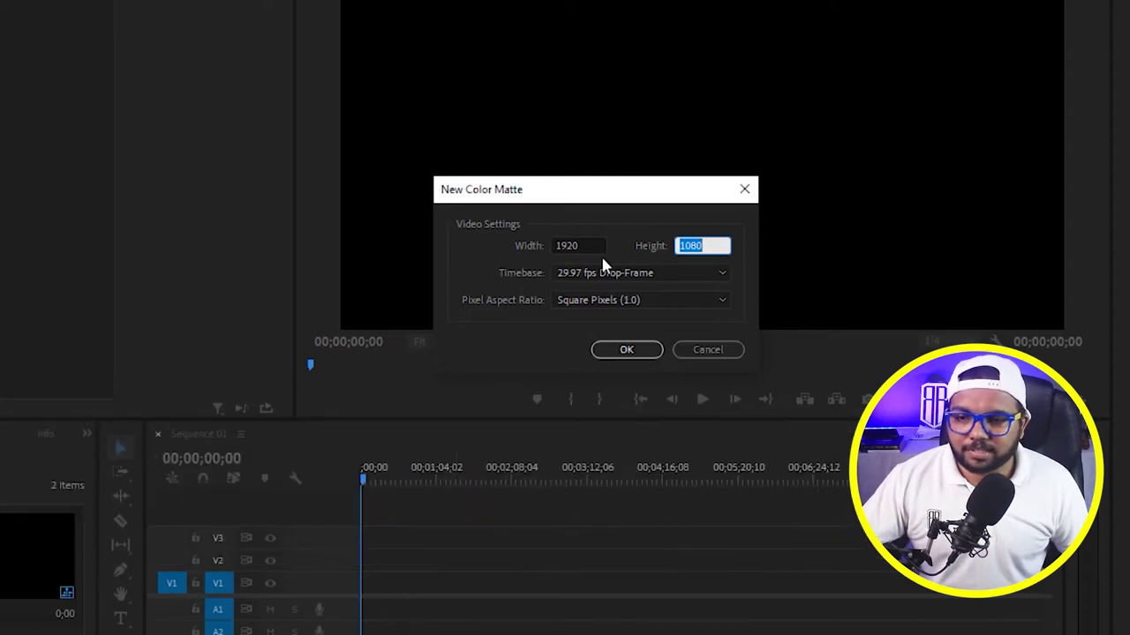
double_click(582, 246)
left_click(602, 240)
double_click(586, 246)
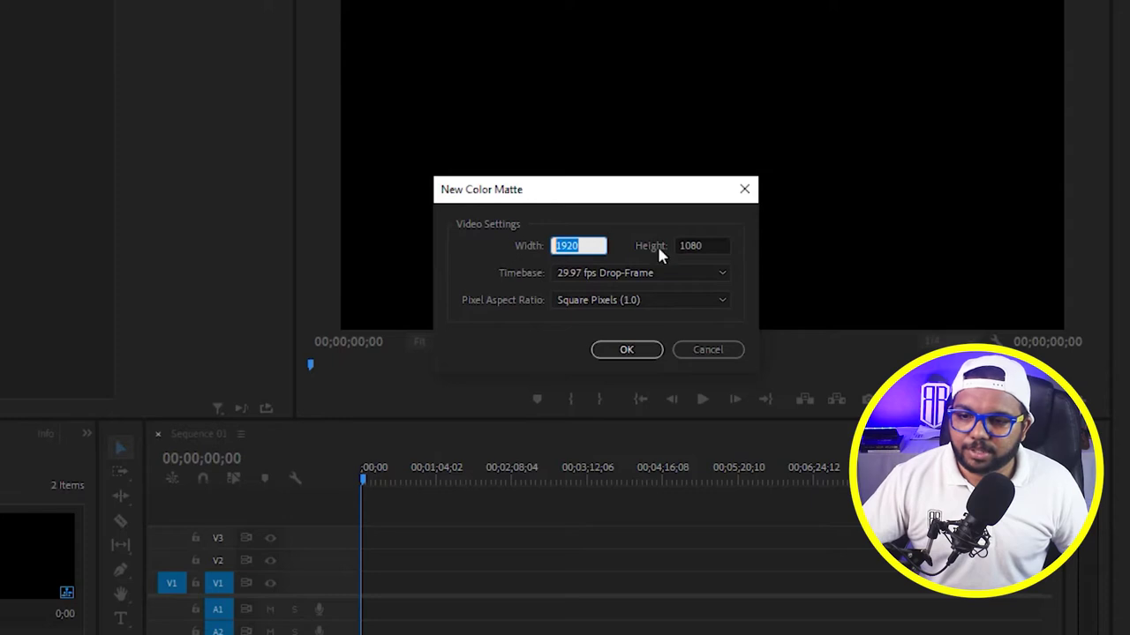
double_click(685, 245)
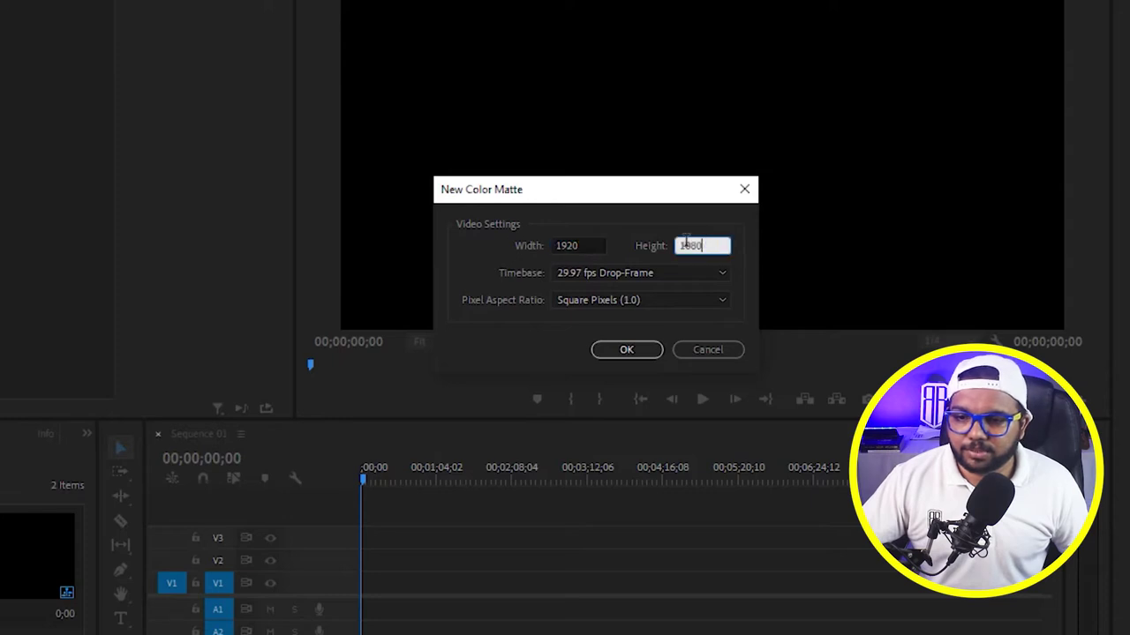
left_click(625, 350)
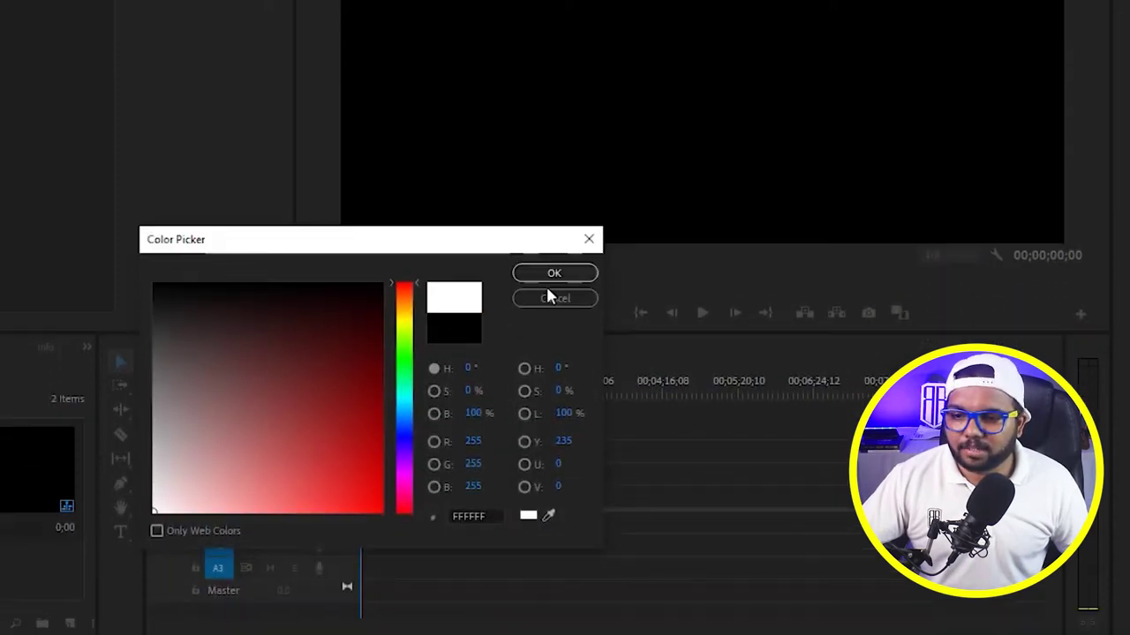
left_click(553, 361)
left_click(552, 229)
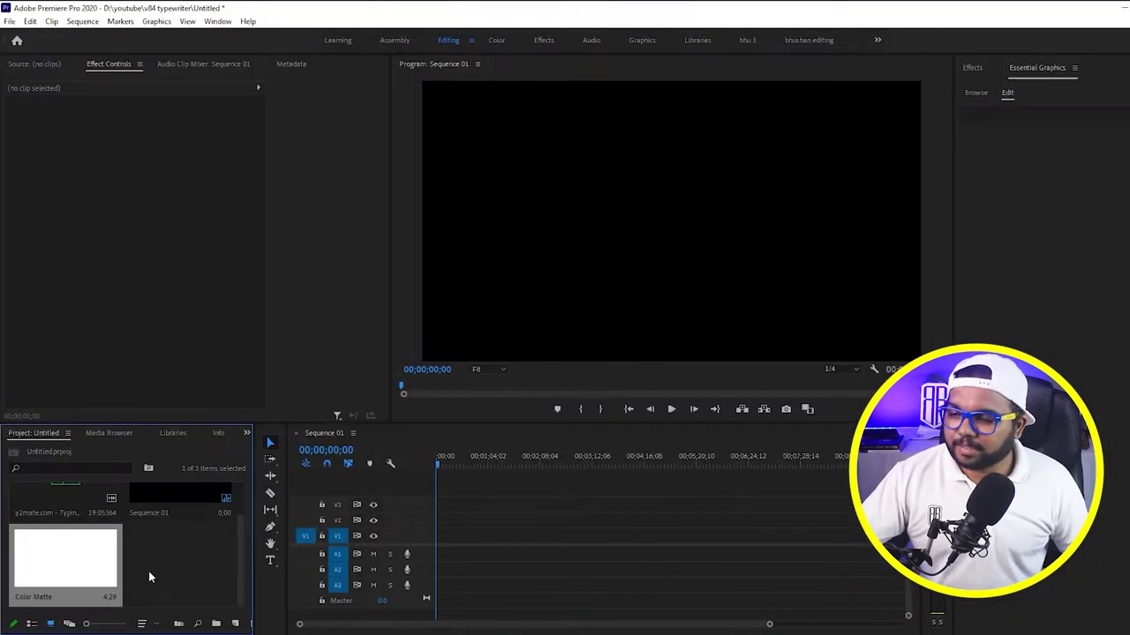
Step: Place the white color matte at the start of track V1 and extend the clip to about 00;03;26;23
left_click(150, 571)
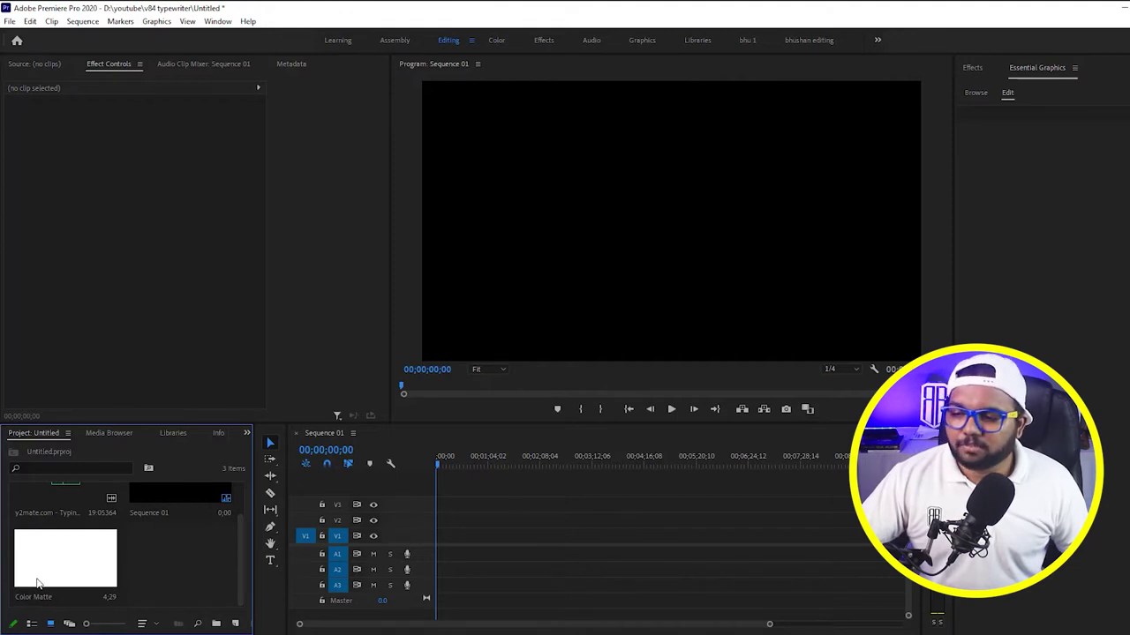
left_click_drag(37, 583, 447, 541)
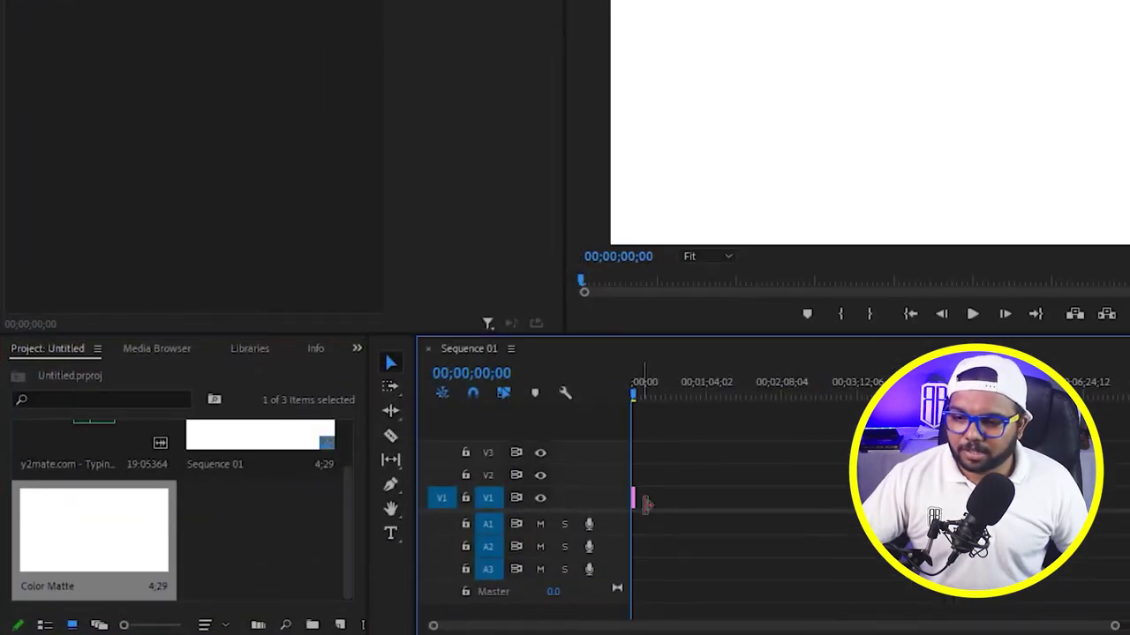
left_click_drag(646, 504, 839, 499)
left_click(460, 465)
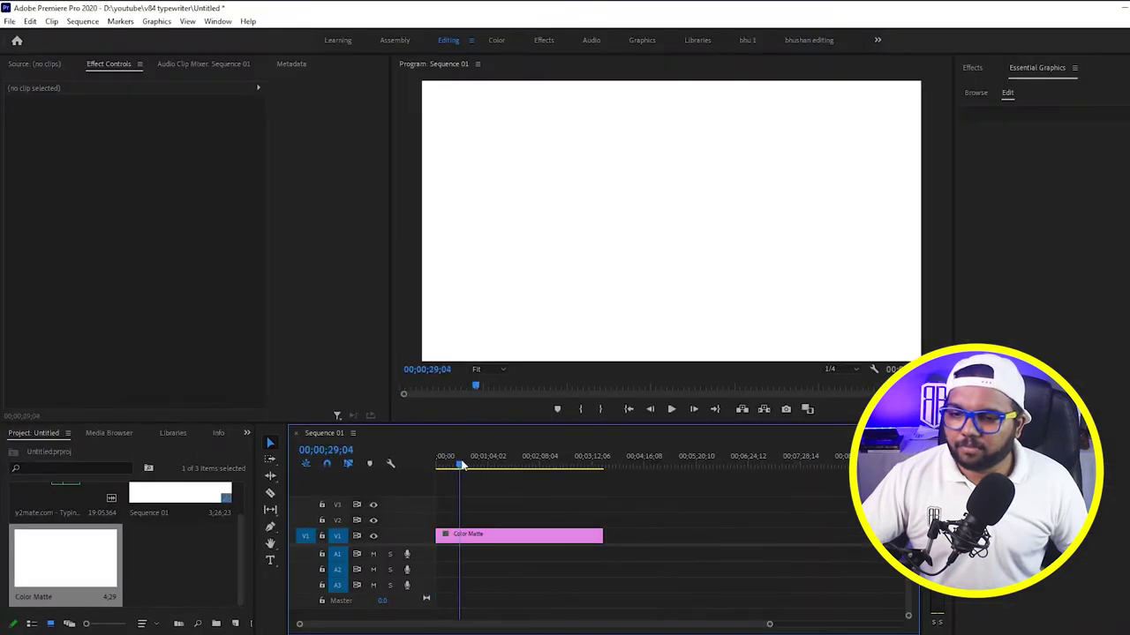
mouse_move(459, 465)
left_mouse_down()
mouse_move(599, 465)
mouse_move(439, 465)
left_mouse_up()
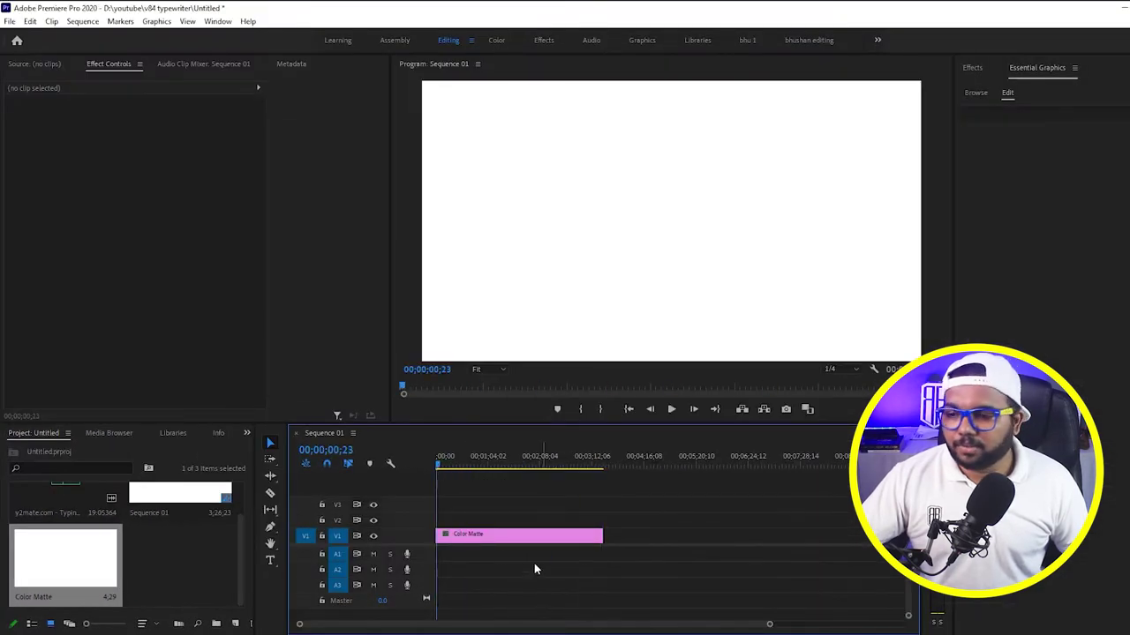
Step: Add a wide text box across the middle of the frame reading "TYPEWRITER EFFECT IN PREMIERE PRO"
left_click(173, 583)
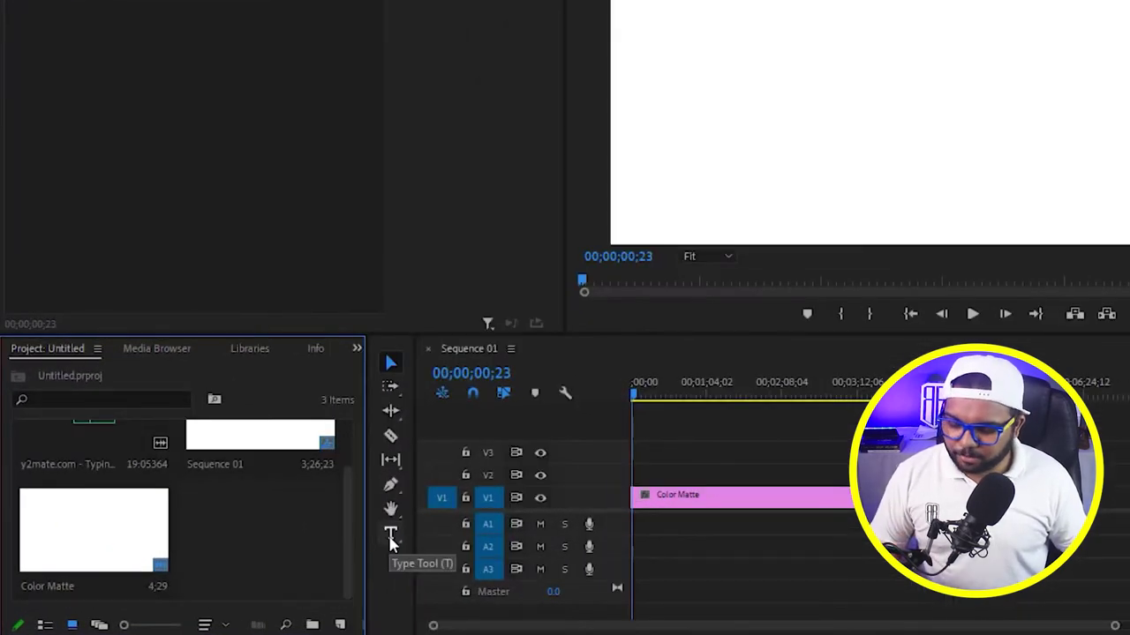
left_click(391, 535)
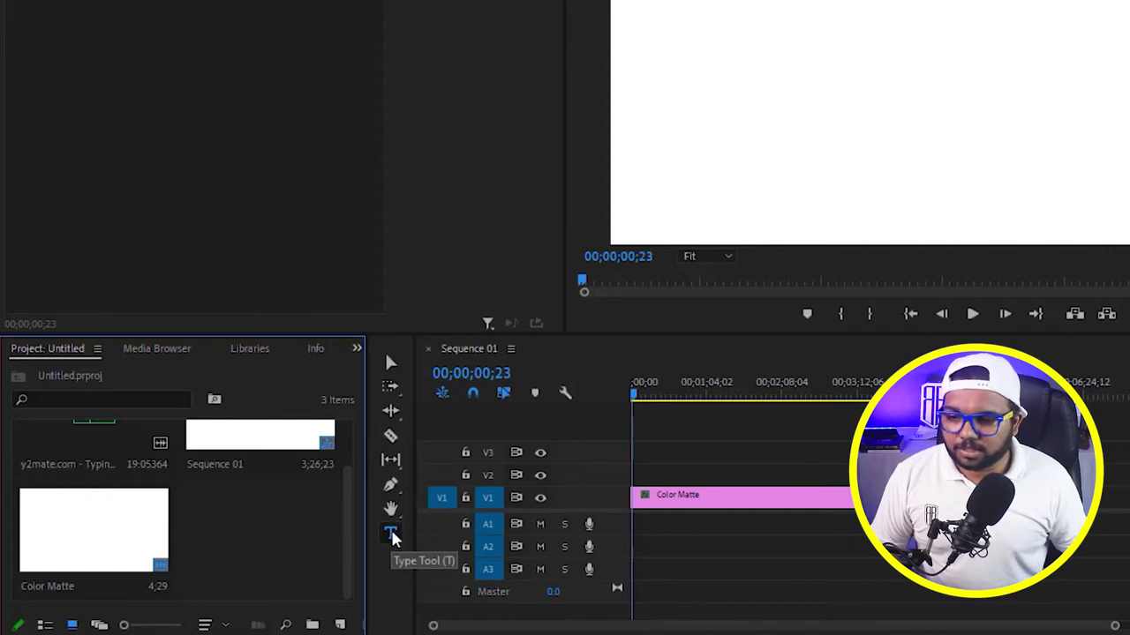
left_click(395, 539)
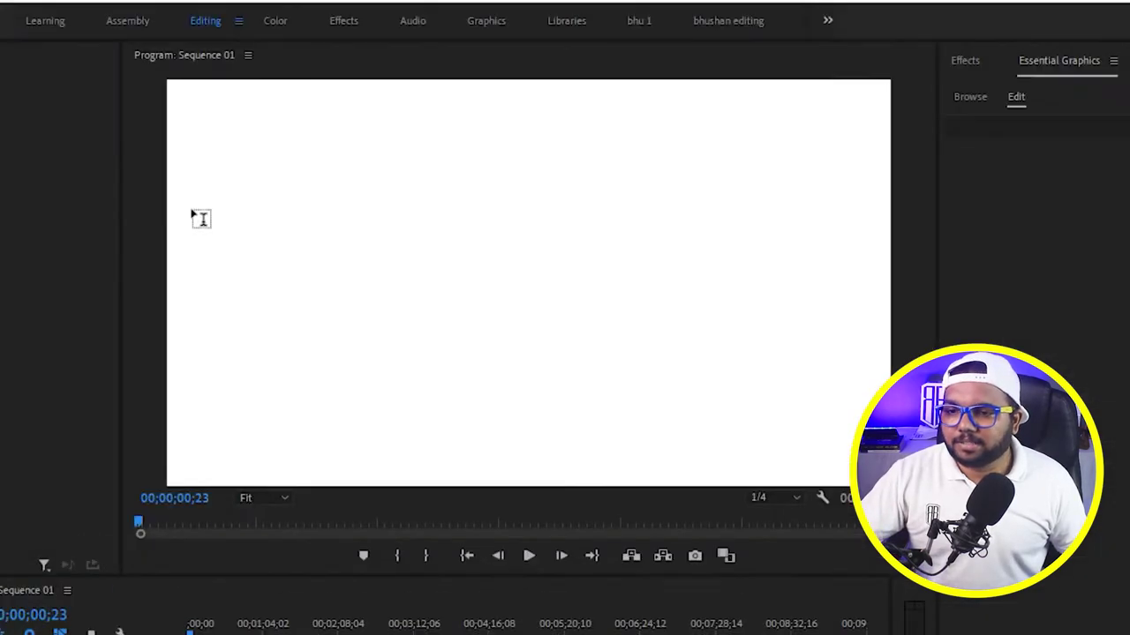
left_click_drag(191, 210, 855, 375)
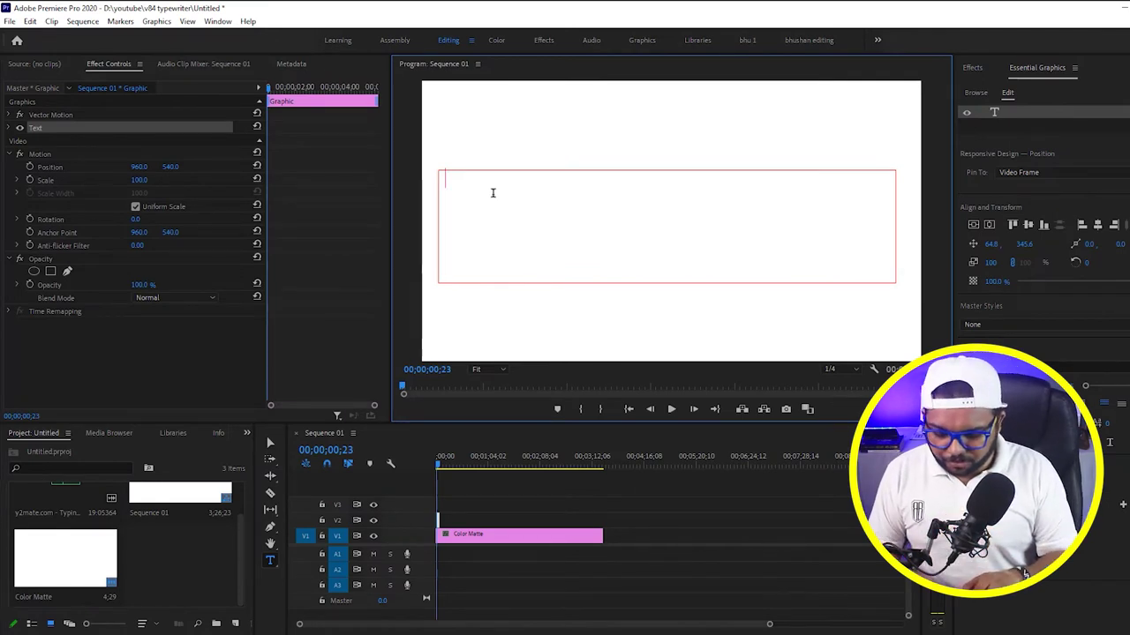
type("TYPEWRIT")
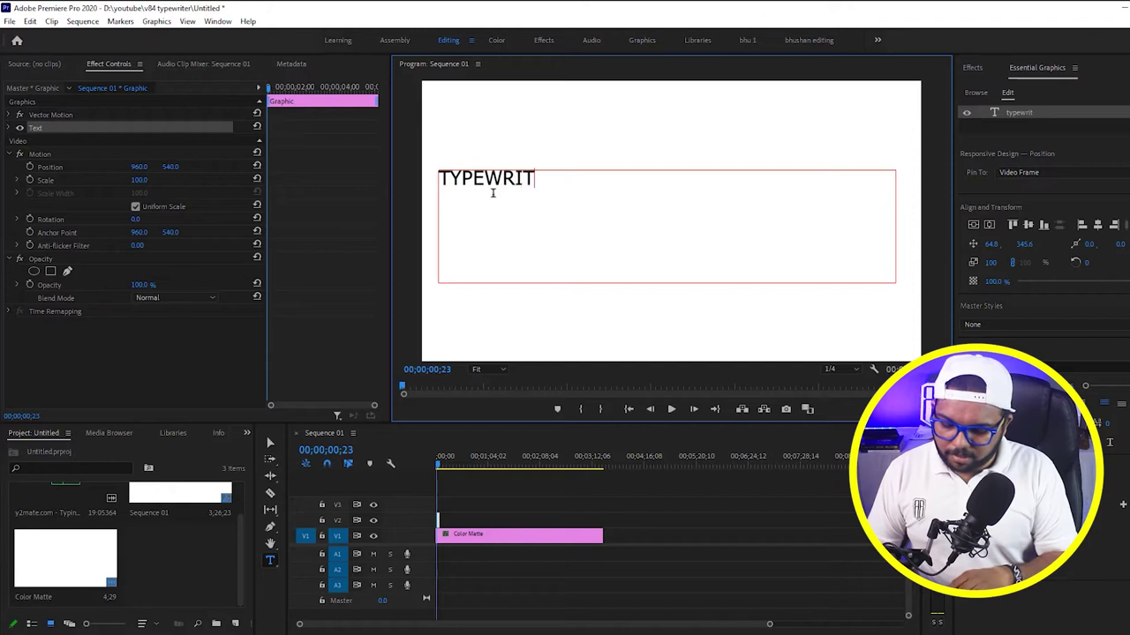
type("ER EFFEC")
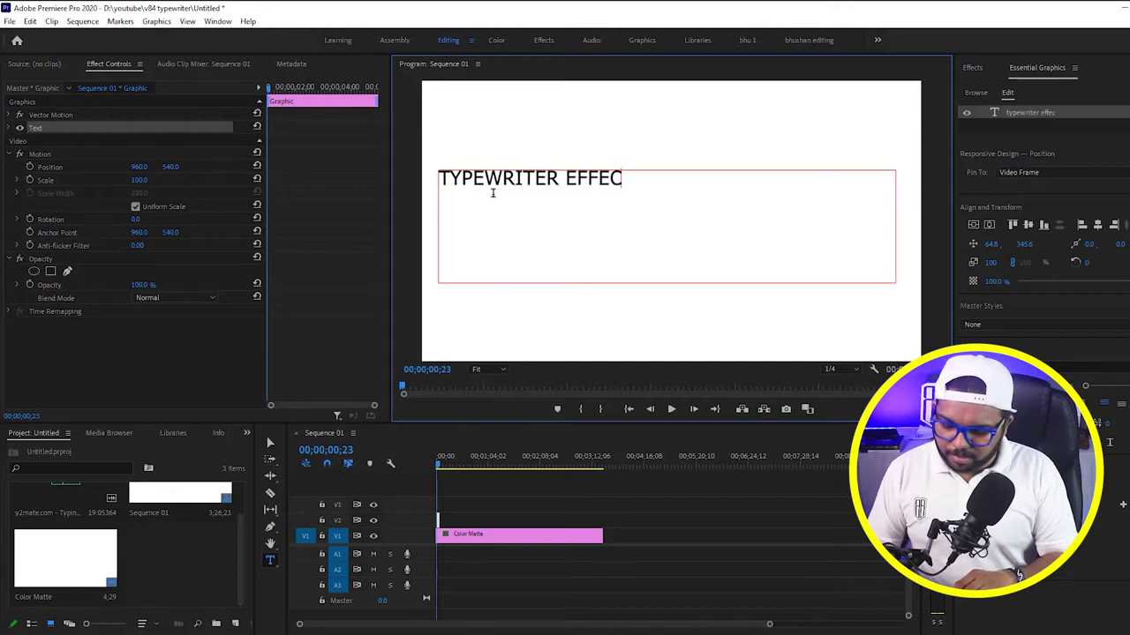
type("T IN PREMI")
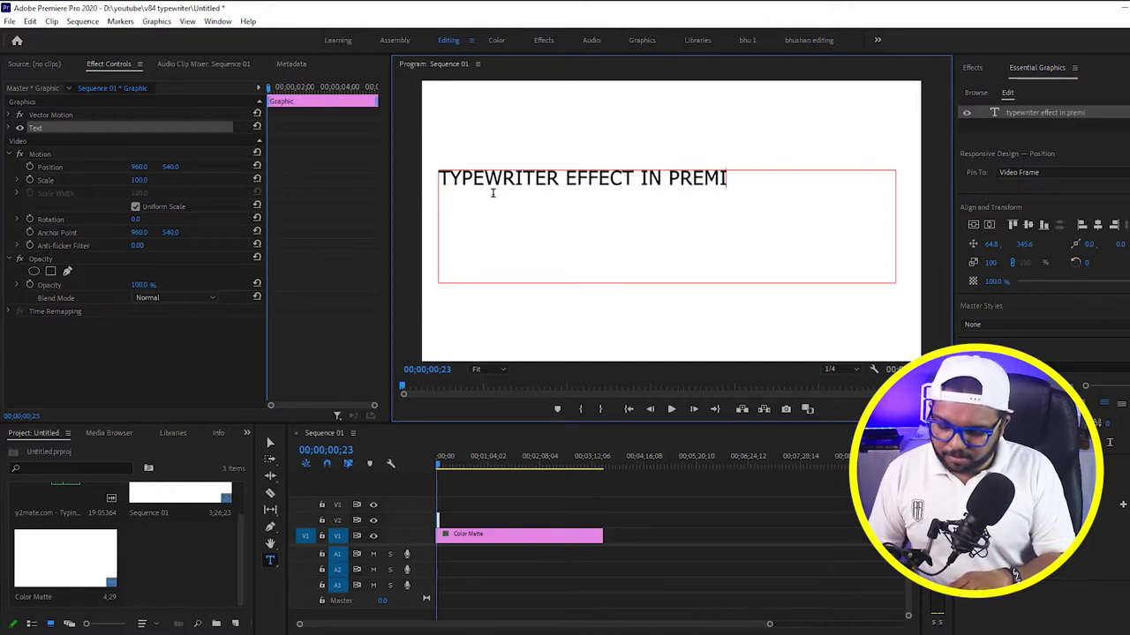
type("ERE PRO")
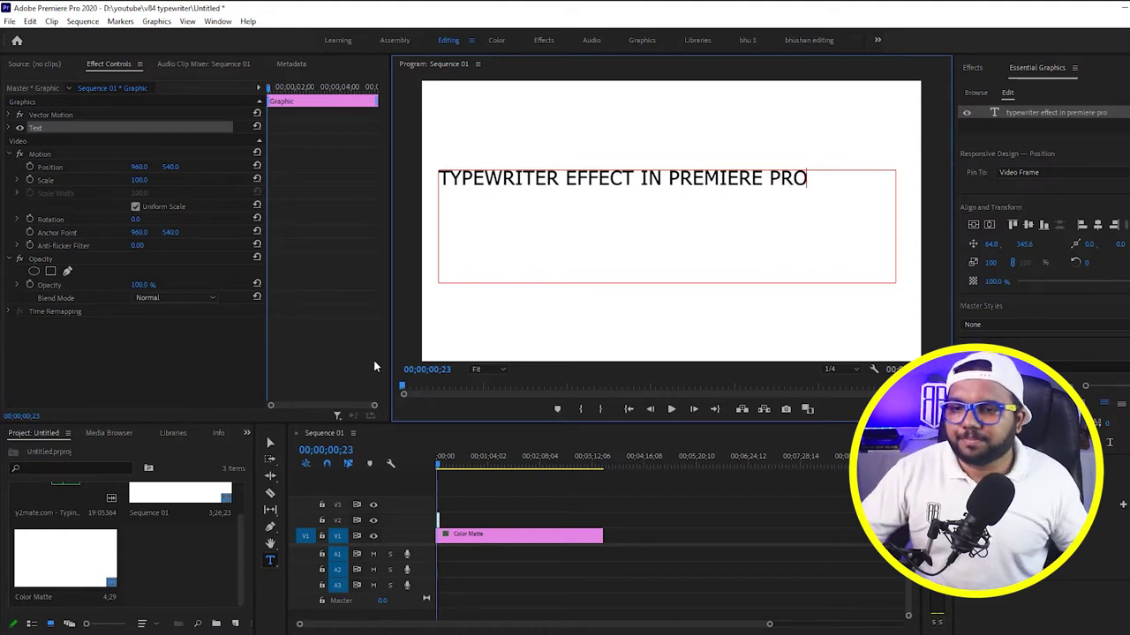
key("Escape")
Step: Set the title's font to Montserrat Bold and move the title to the middle of the frame
left_click(1110, 368)
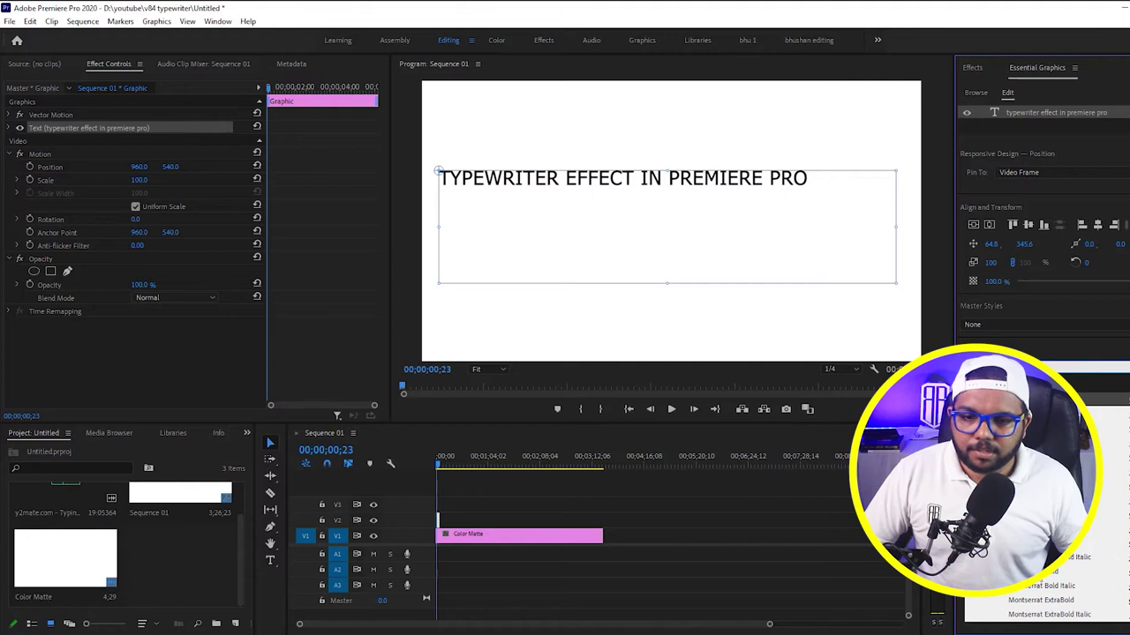
left_click(1040, 572)
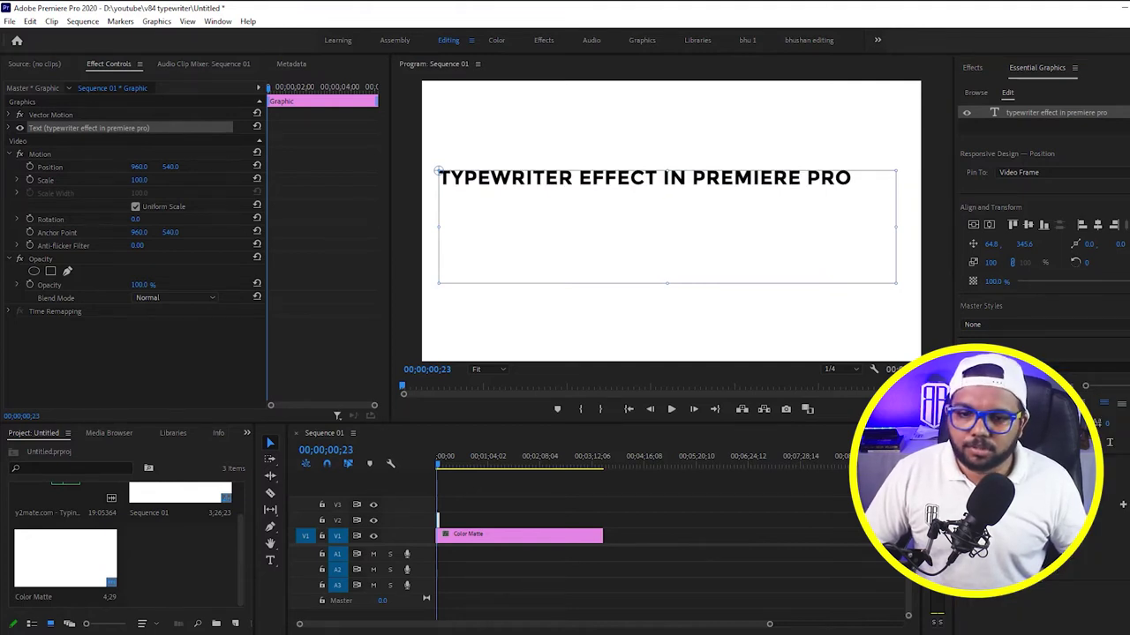
left_click_drag(591, 191, 600, 253)
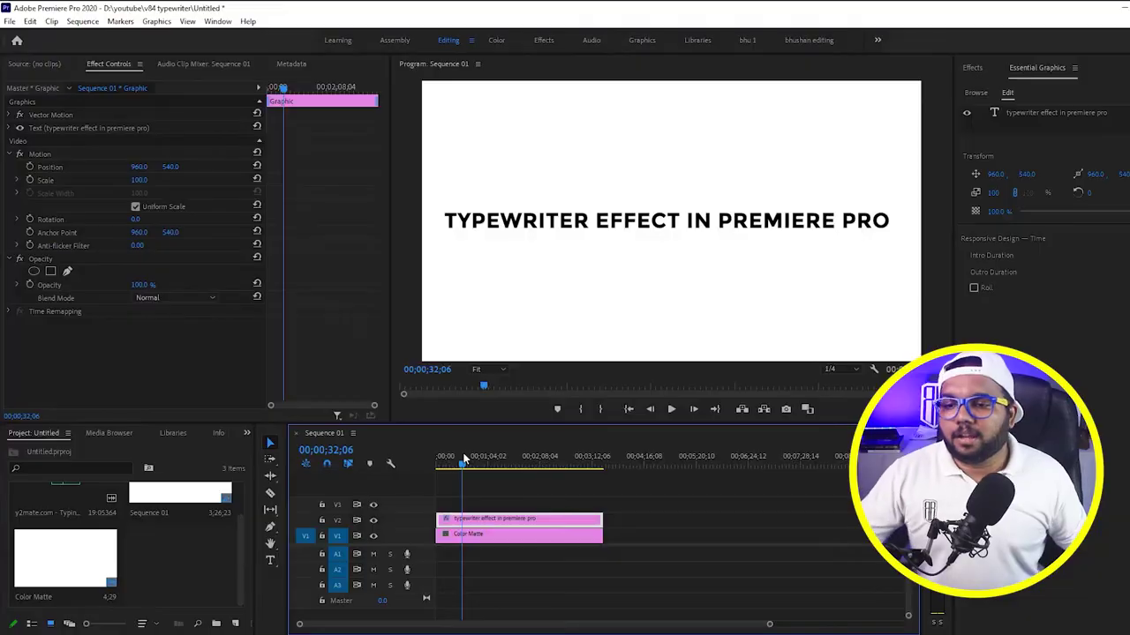
Step: Search the effects for "linear" and apply the Linear Wipe video effect to the title clip on V2
left_click(98, 483)
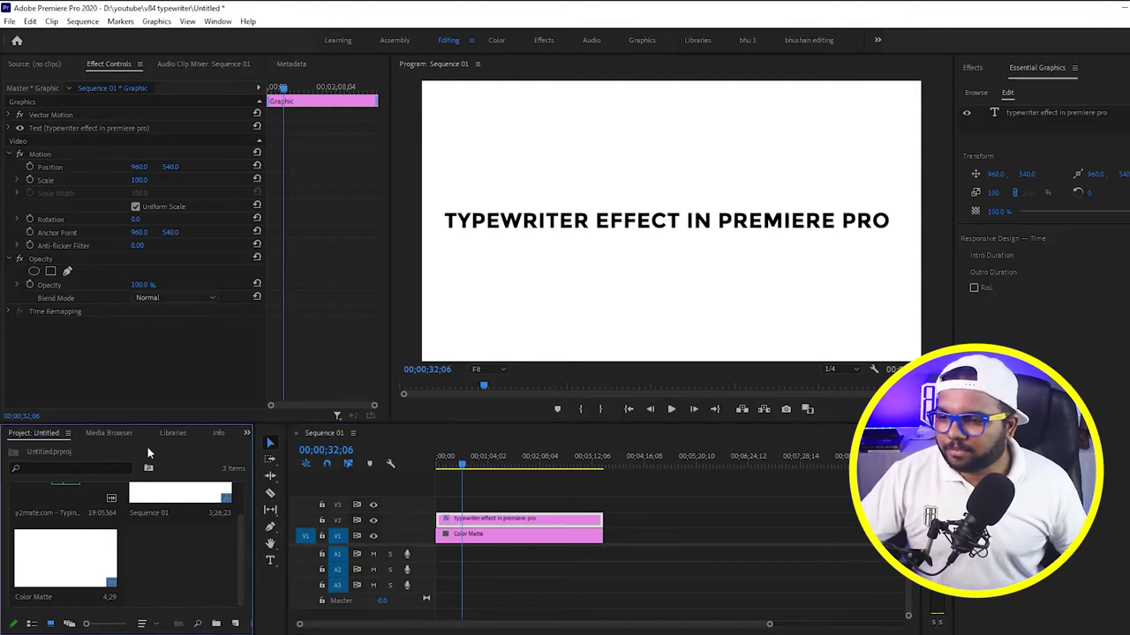
left_click(971, 67)
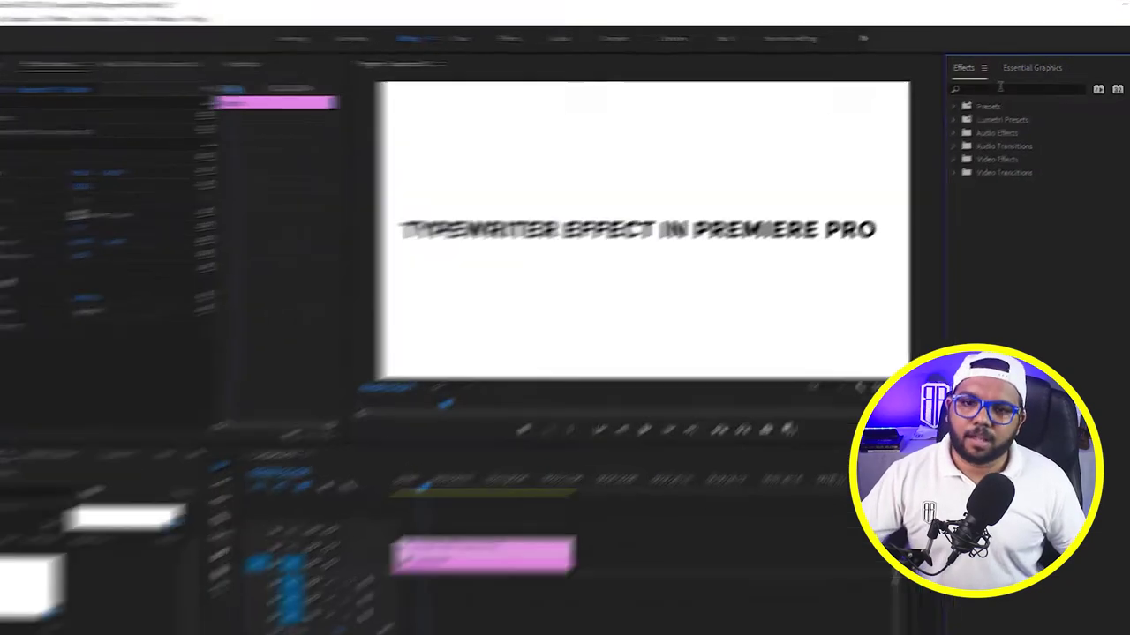
left_click(1007, 88)
type("linear")
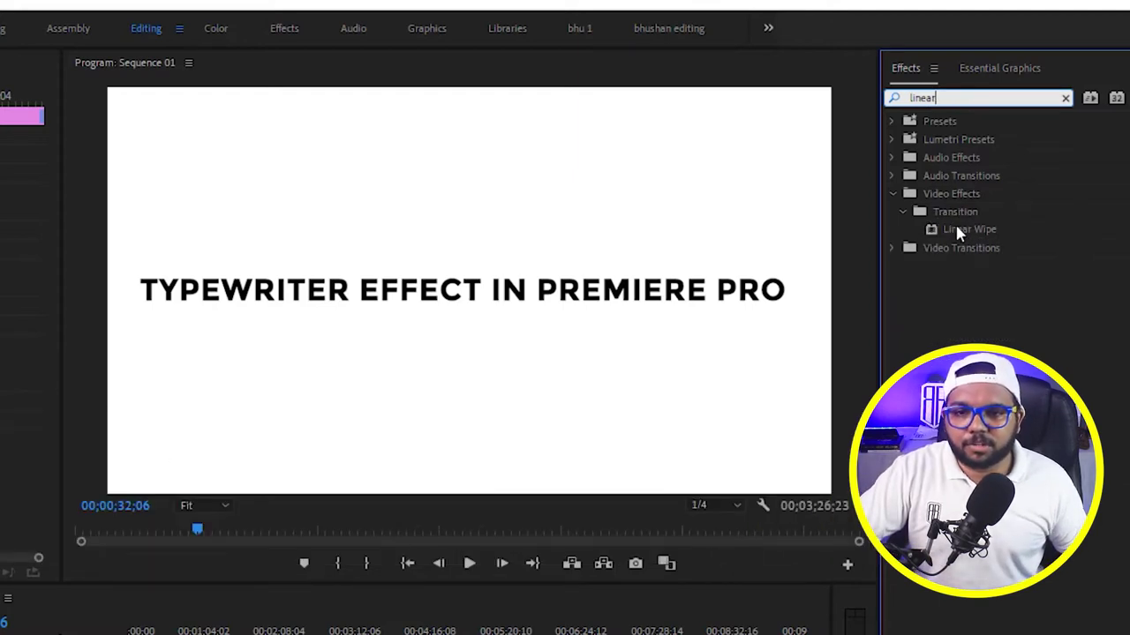
left_click(961, 227)
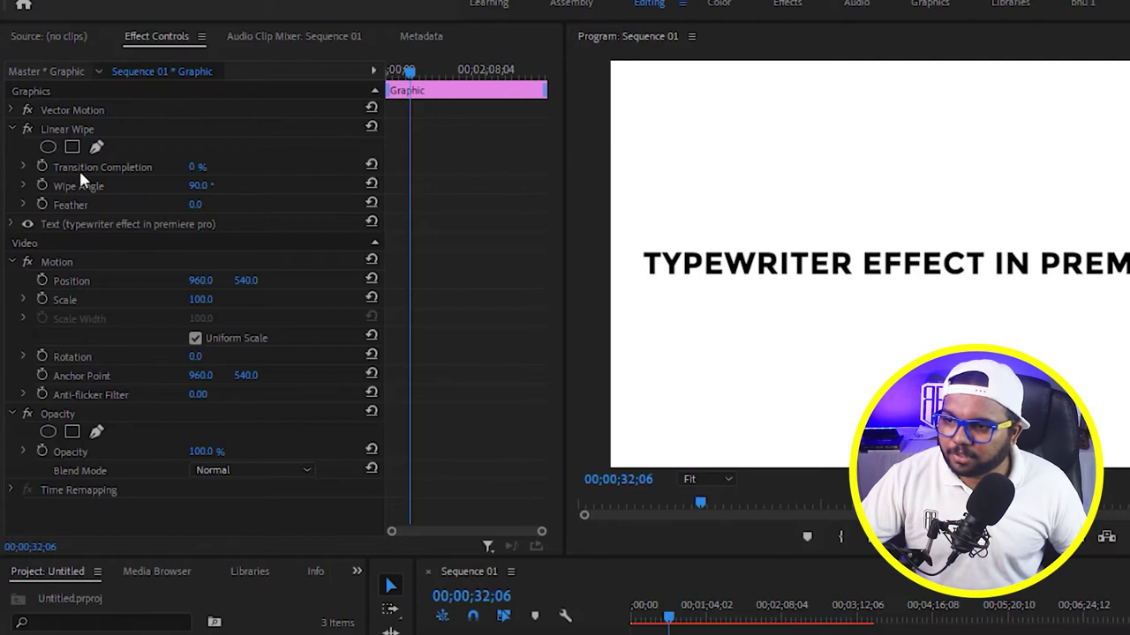
Step: Try out the Linear Wipe's Transition Completion on the title and set its Wipe Angle to 270°
left_click_drag(194, 167, 266, 166)
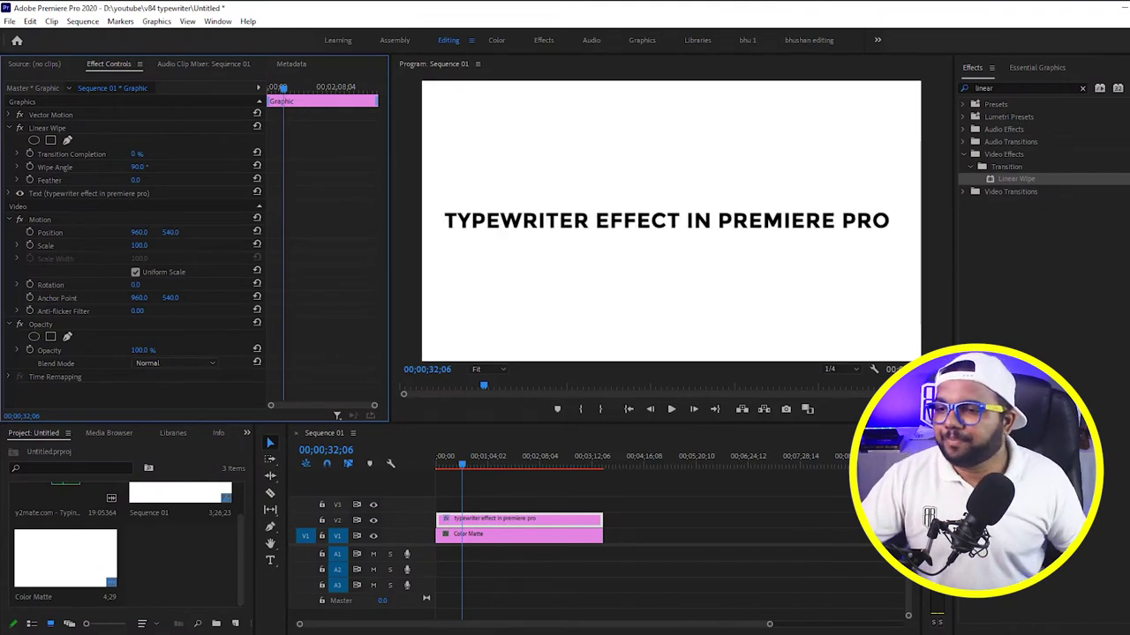
left_click(137, 167)
key("BackSpace")
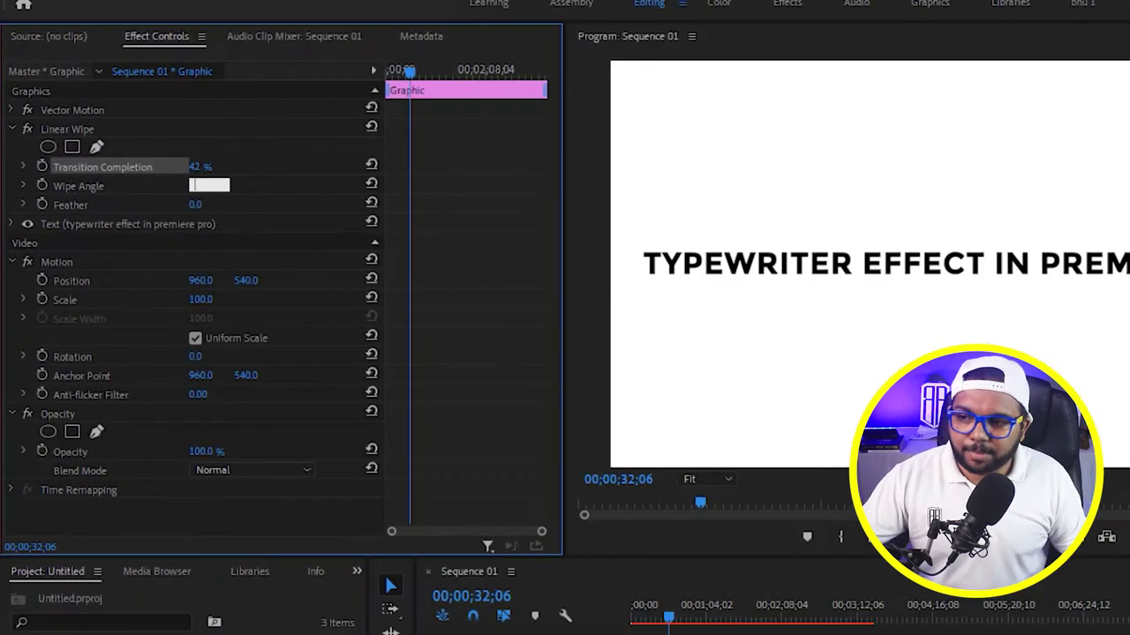
type("270")
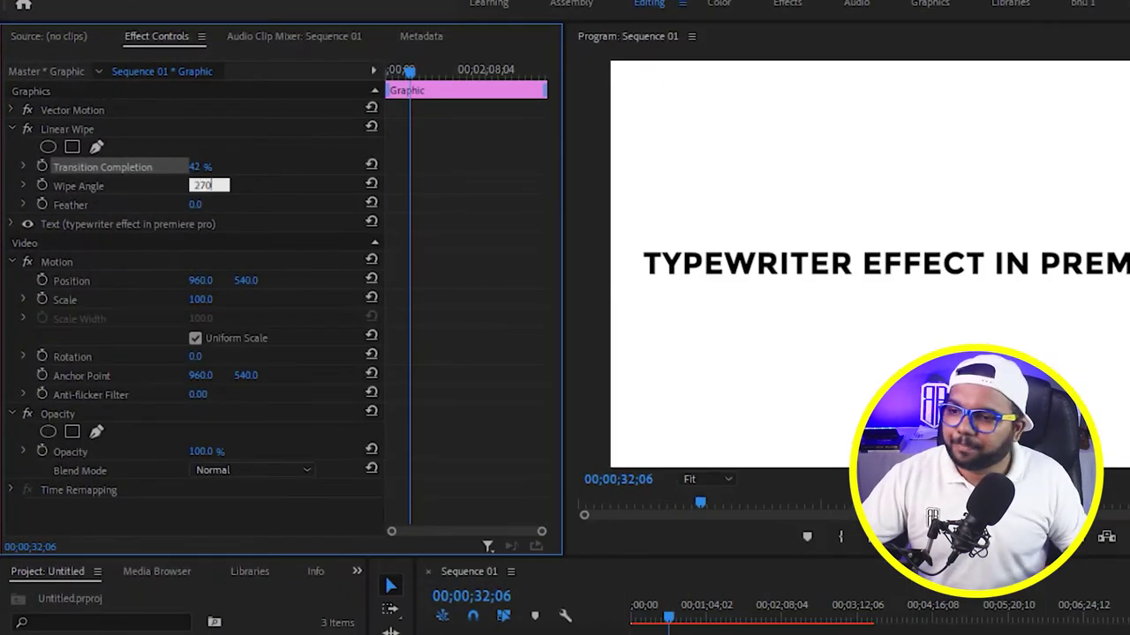
key("Return")
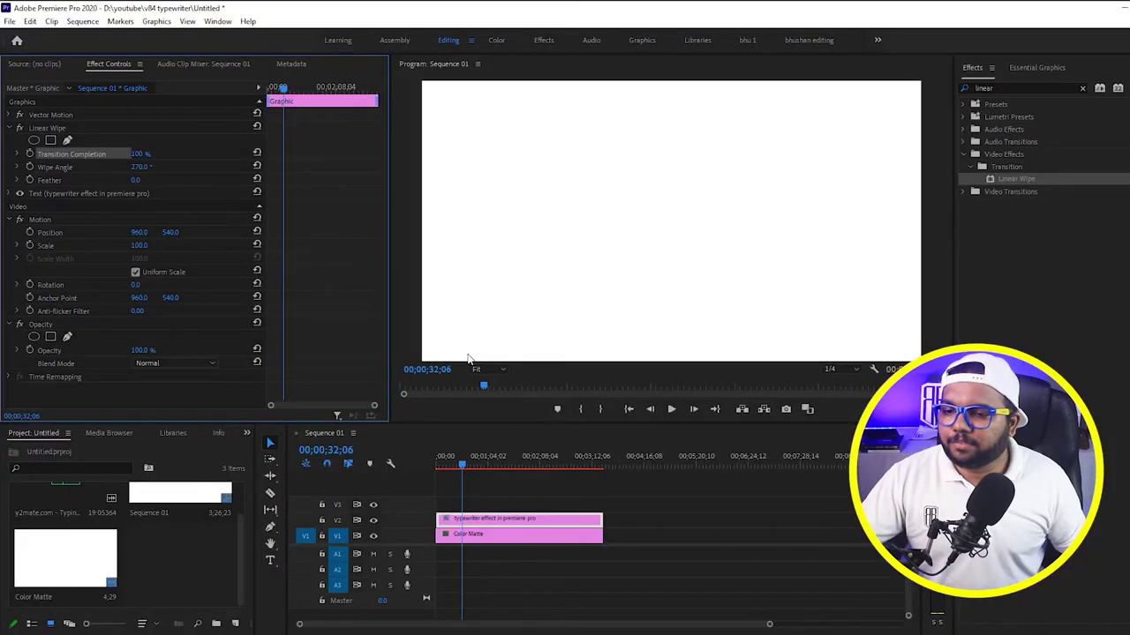
Step: Set the Linear Wipe's Transition Completion to 100% at the start of the sequence and enable keyframing for it there
left_click(440, 456)
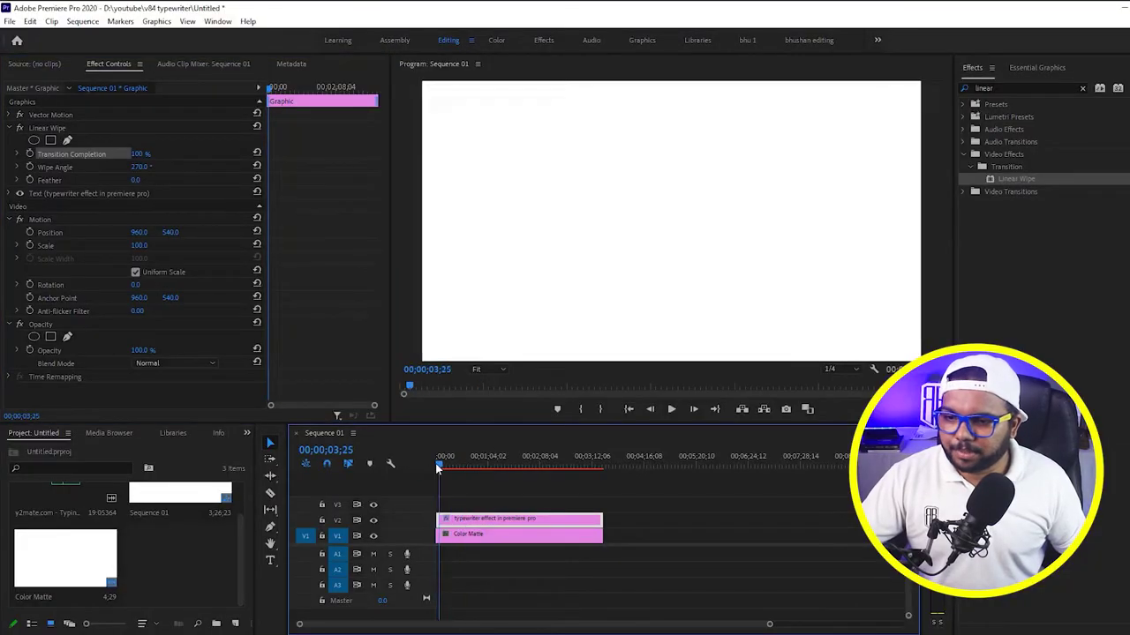
left_click_drag(139, 154, 133, 154)
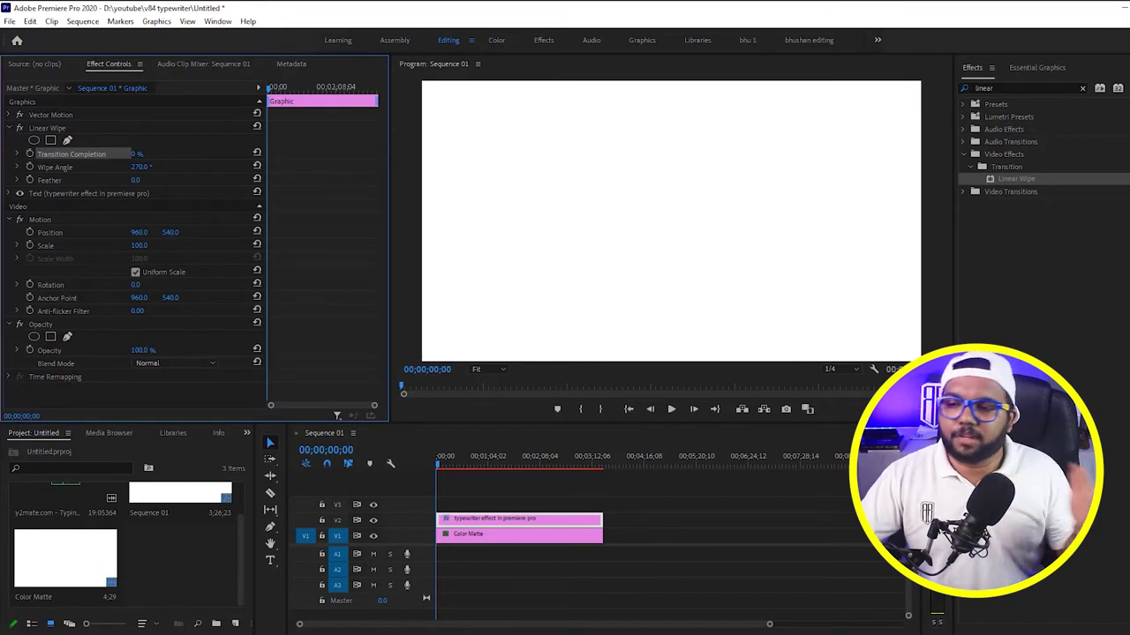
left_click_drag(136, 153, 224, 154)
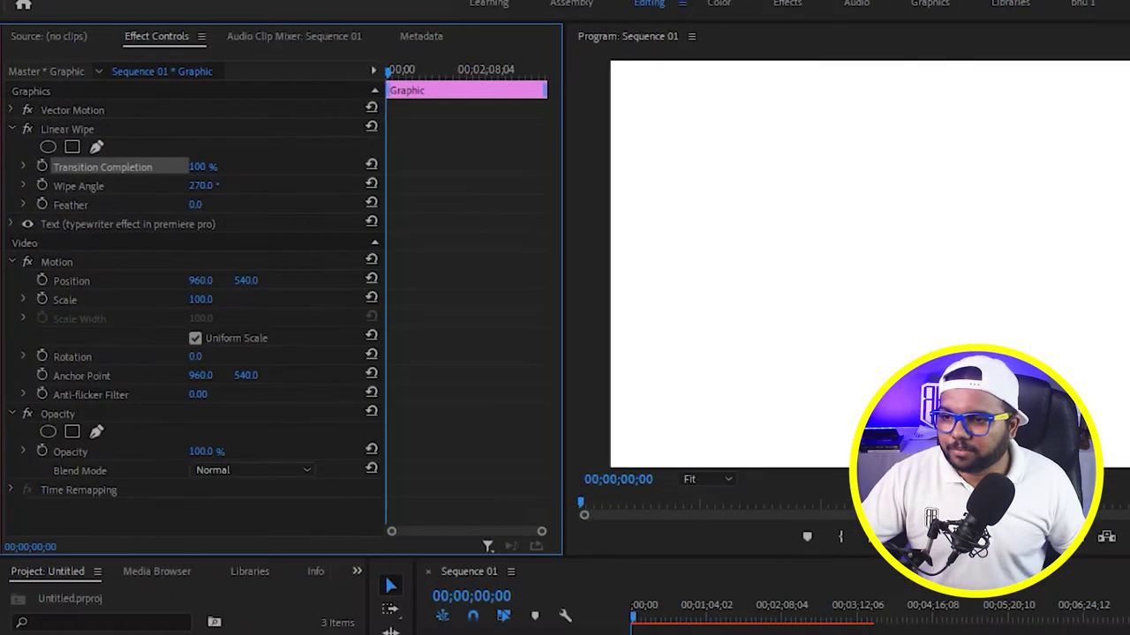
left_click(646, 578)
left_click(43, 167)
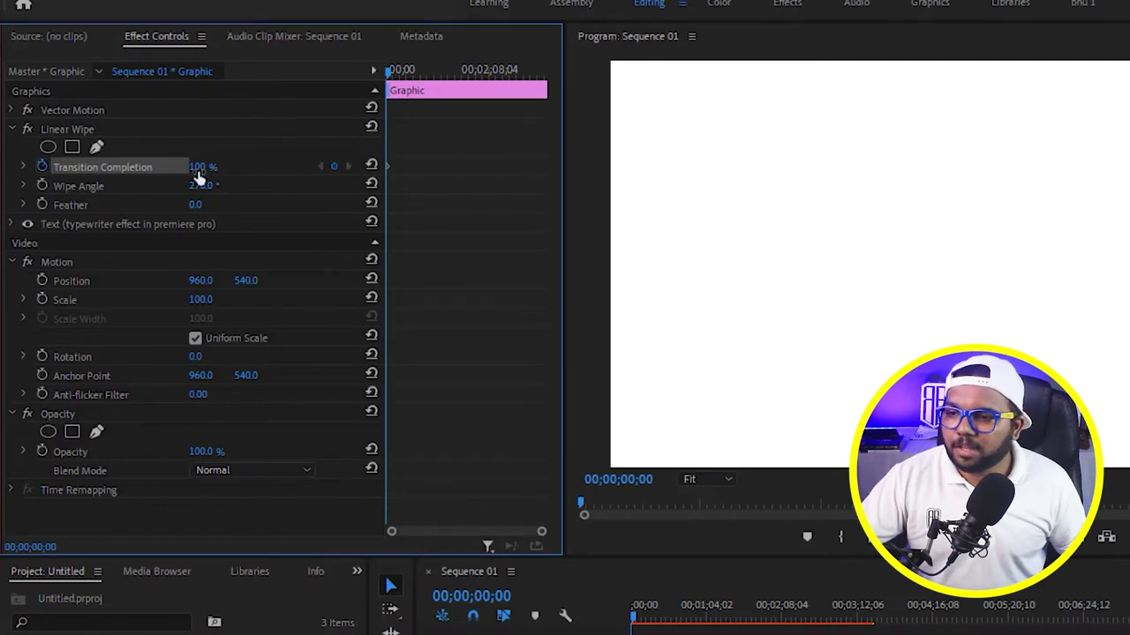
Step: Set the Linear Wipe's Transition Completion to 0% further along the title clip and play the reveal
left_click(766, 609)
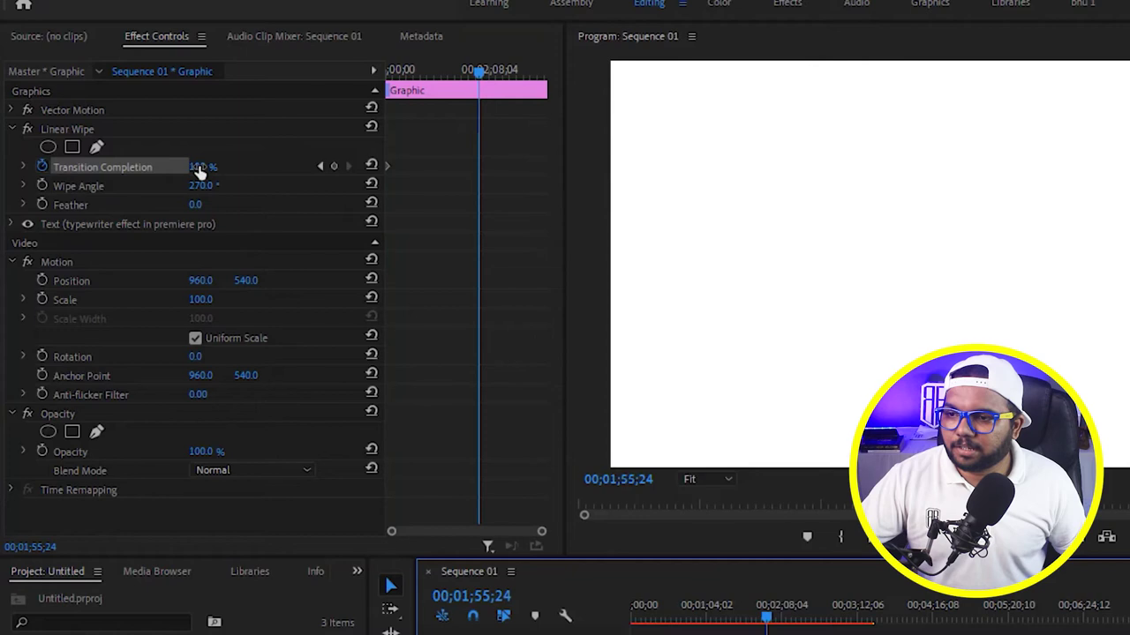
left_click_drag(199, 171, 163, 170)
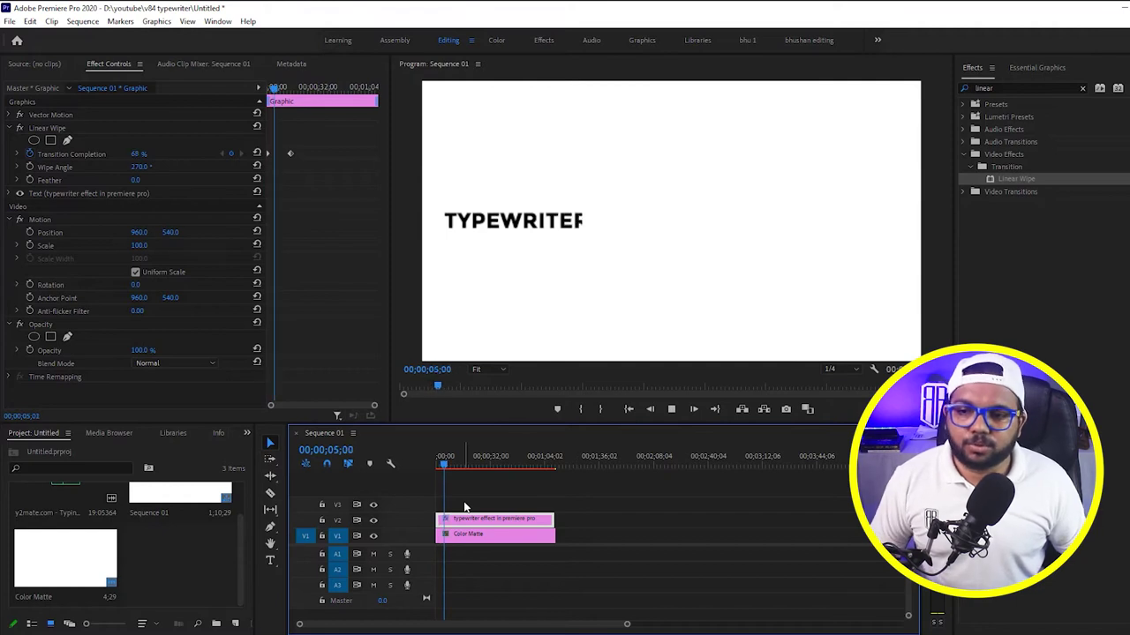
key("space")
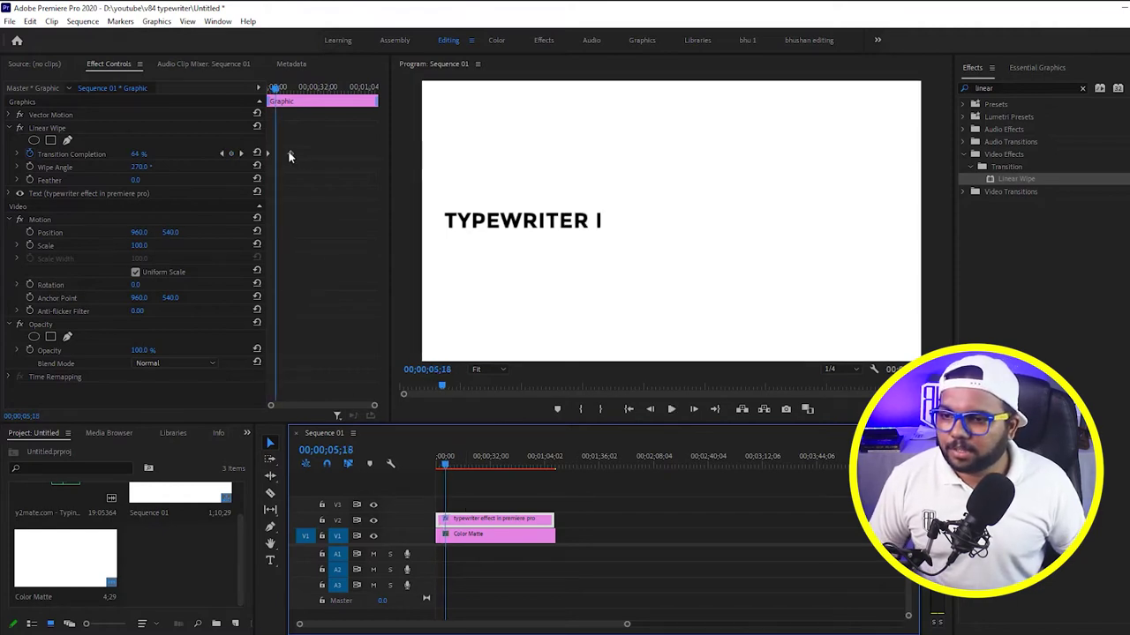
Step: Move the wipe's 0% keyframe back to about 00;00;05;18, shorten both clips to about 28 seconds and preview the result
left_click_drag(289, 155, 276, 151)
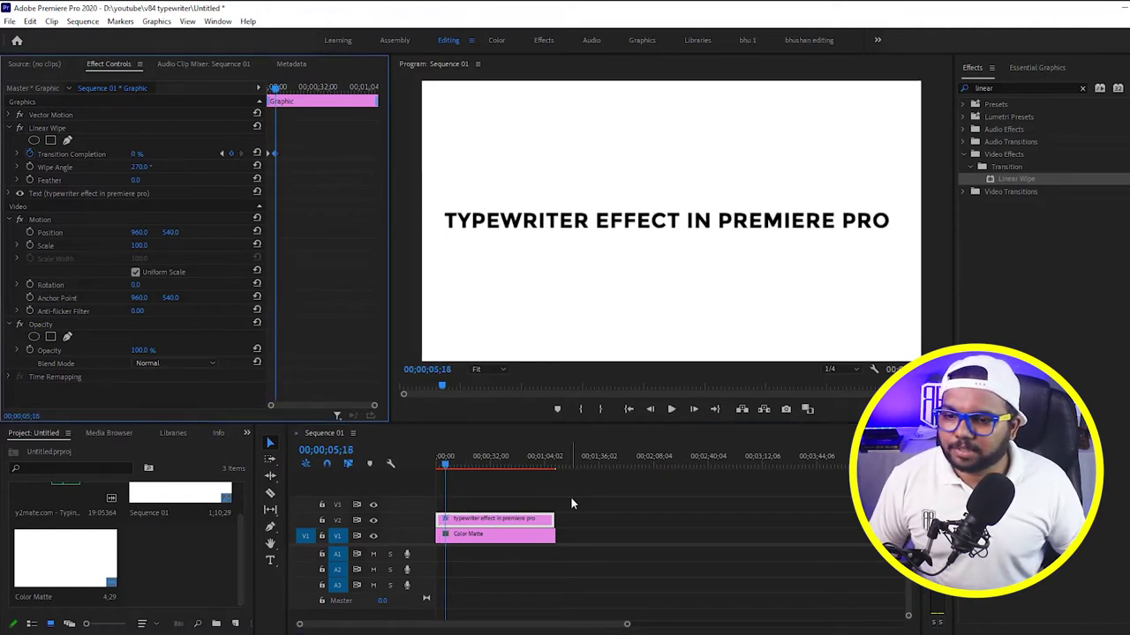
left_click_drag(570, 499, 482, 520)
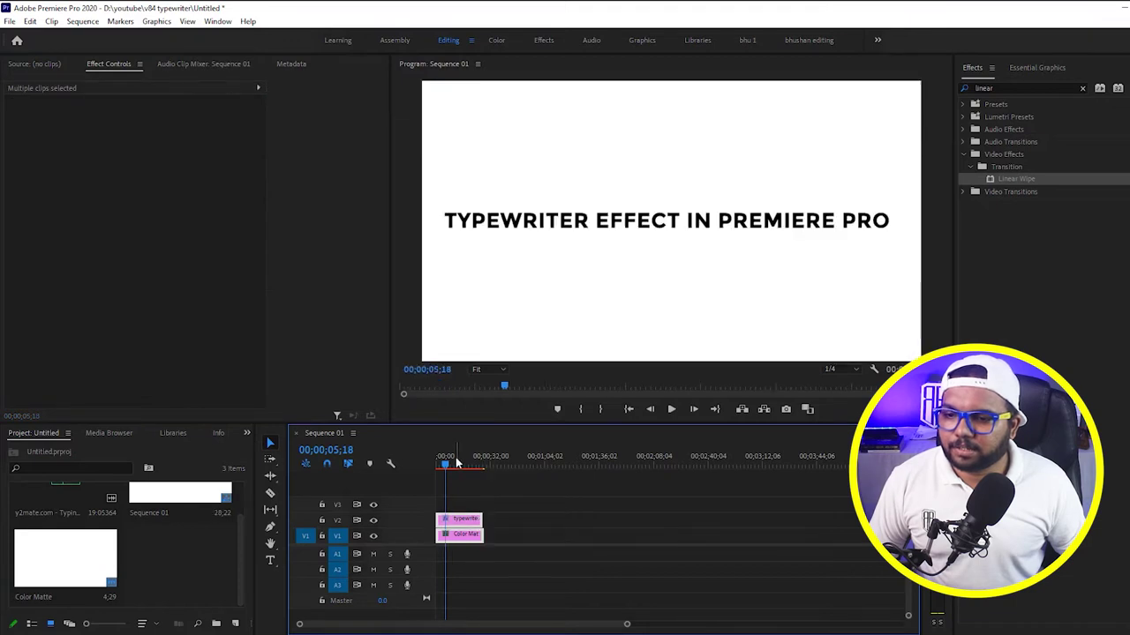
left_click_drag(457, 462, 413, 460)
key("=")
key("space")
left_click(505, 501)
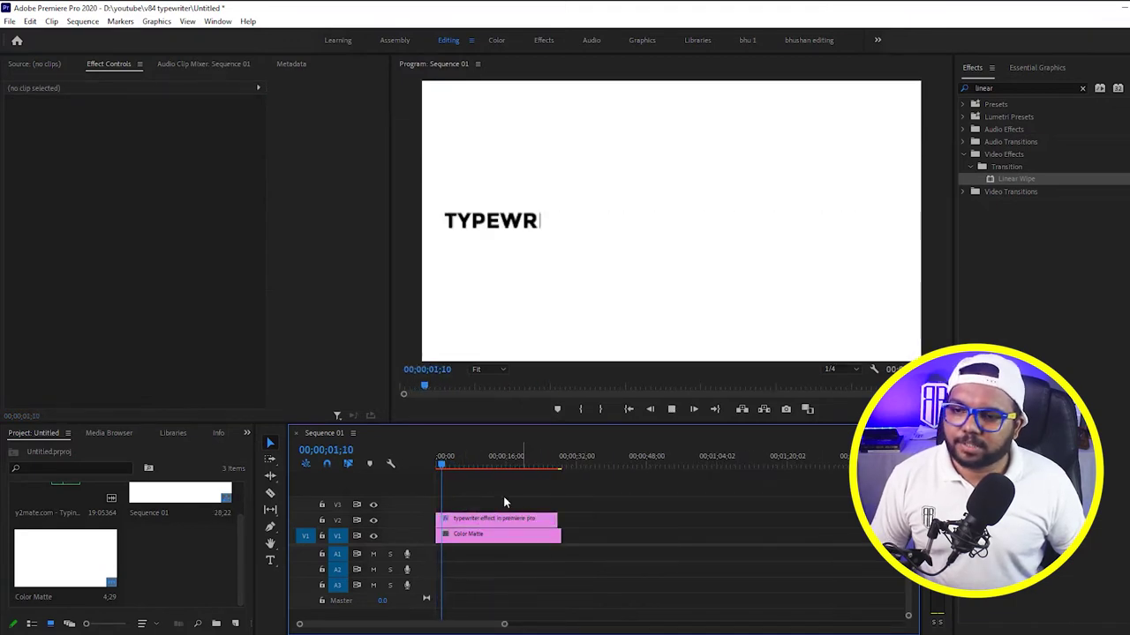
Step: Move the title's 0% wipe keyframe back to about two seconds and trim both clips to about 14 seconds
left_click(464, 521)
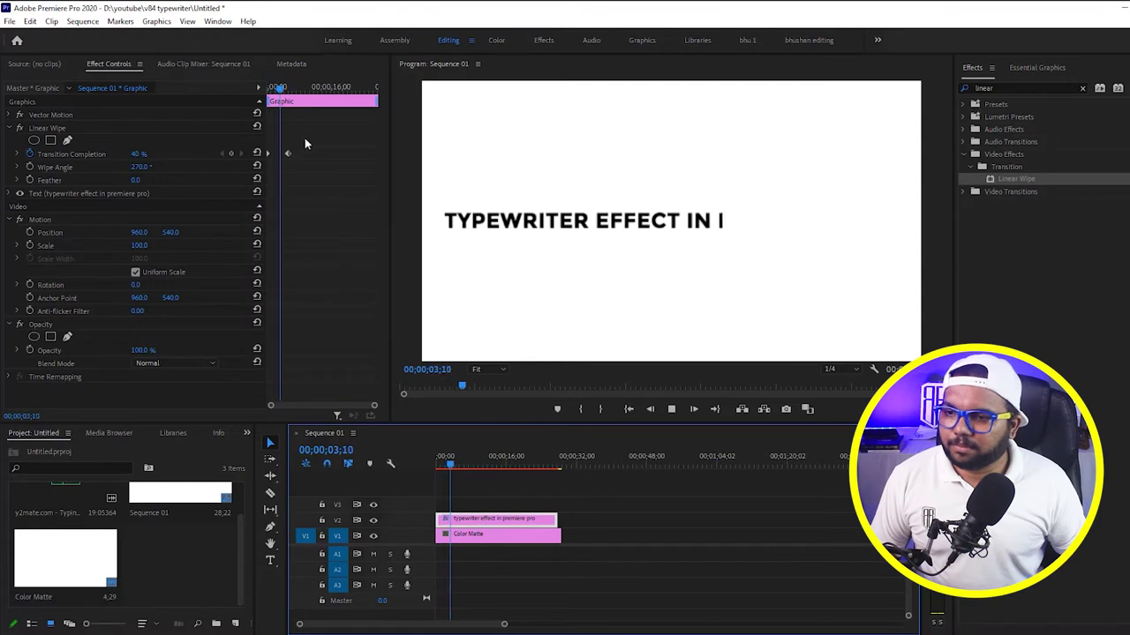
left_click_drag(287, 152, 276, 151)
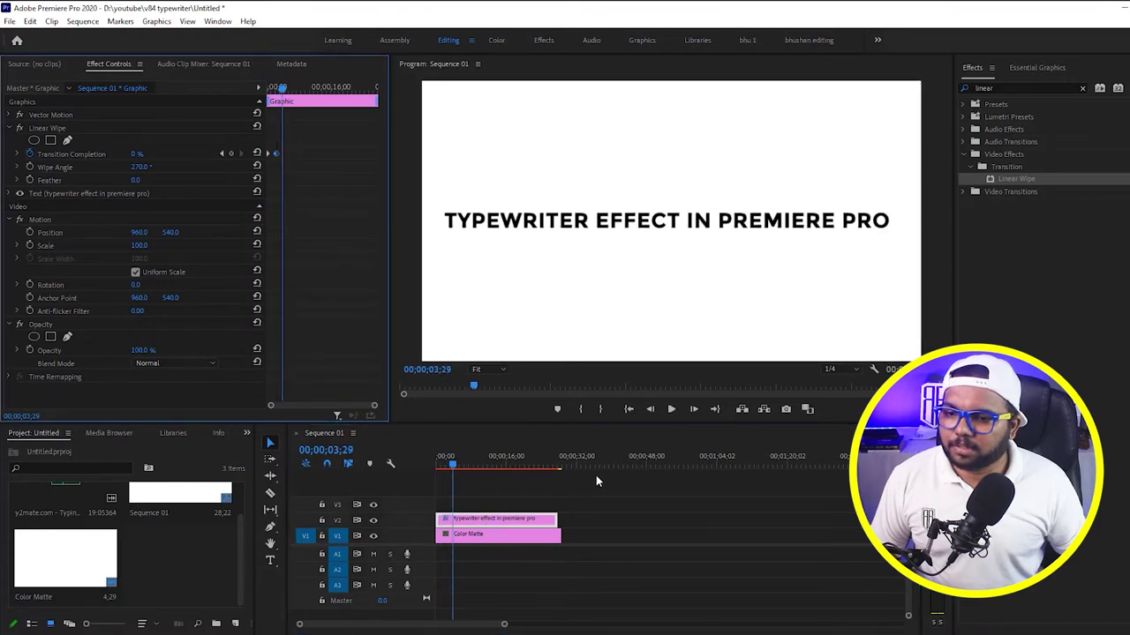
left_click_drag(596, 474, 490, 522)
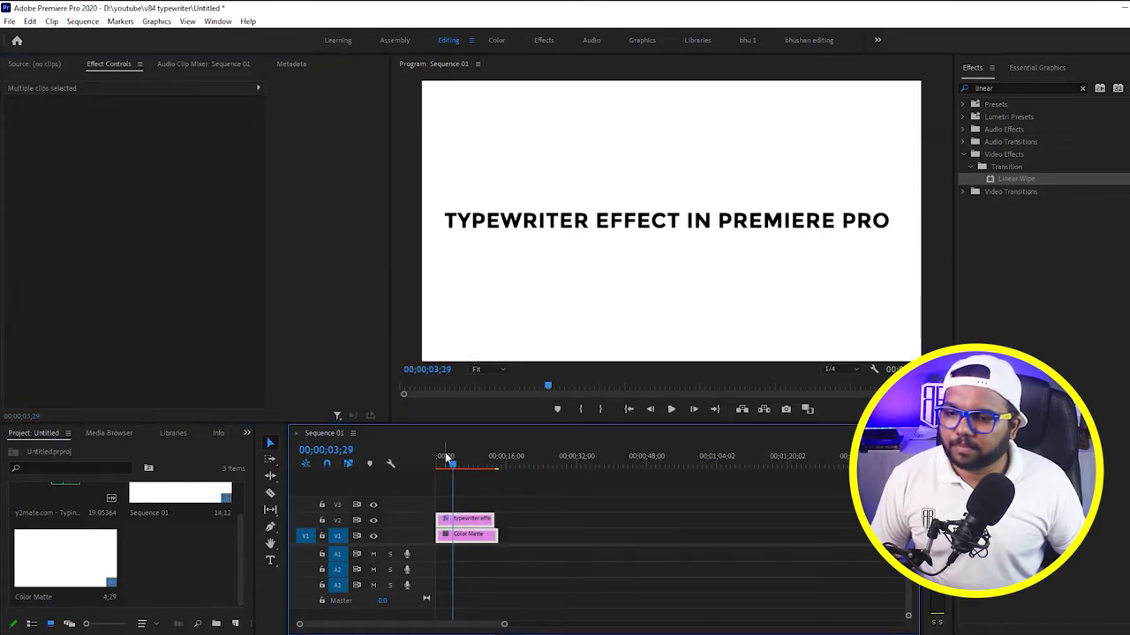
left_click_drag(447, 458, 416, 462)
key("space")
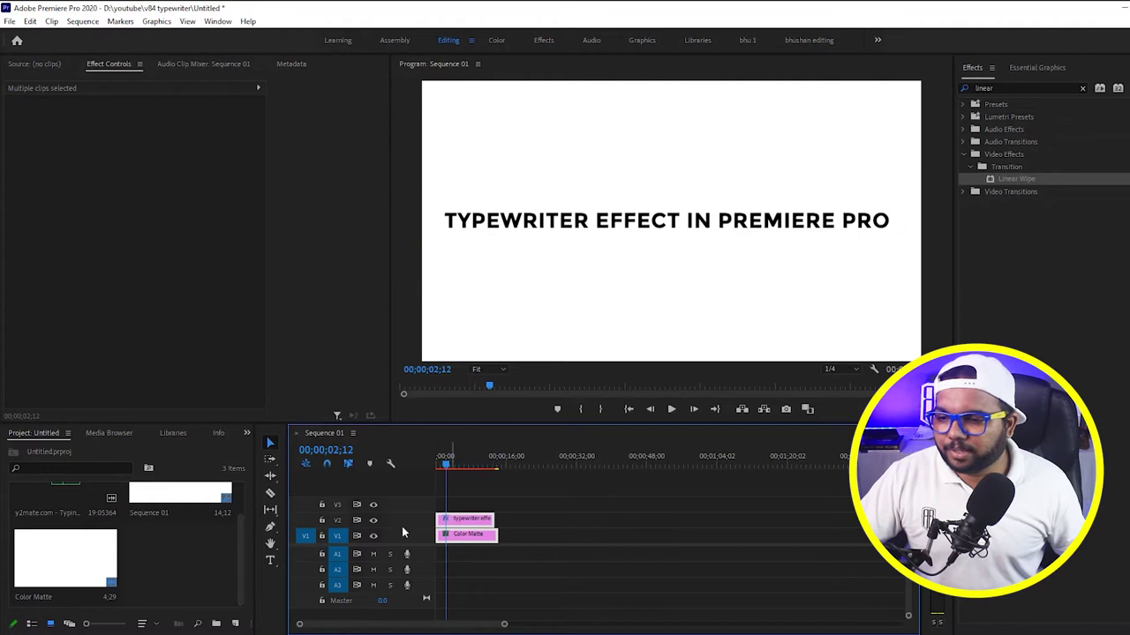
Step: Create a new bin and add a 1920 × 1080 black video at 29.97 fps Drop-Frame with square pixels in it
left_click(210, 603)
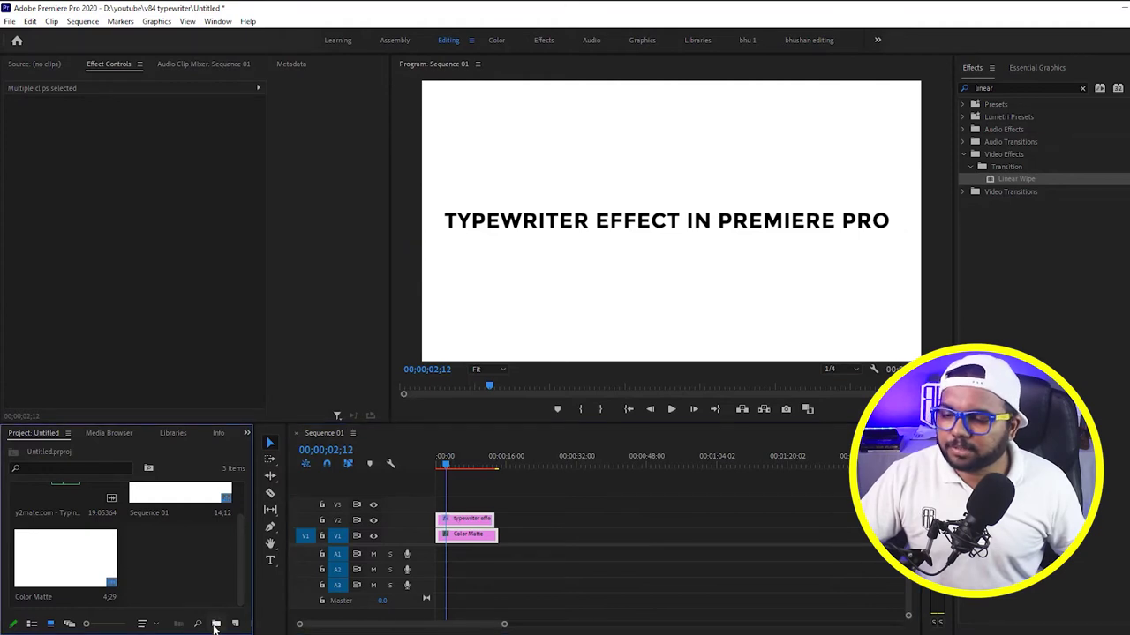
left_click(215, 624)
left_click(235, 624)
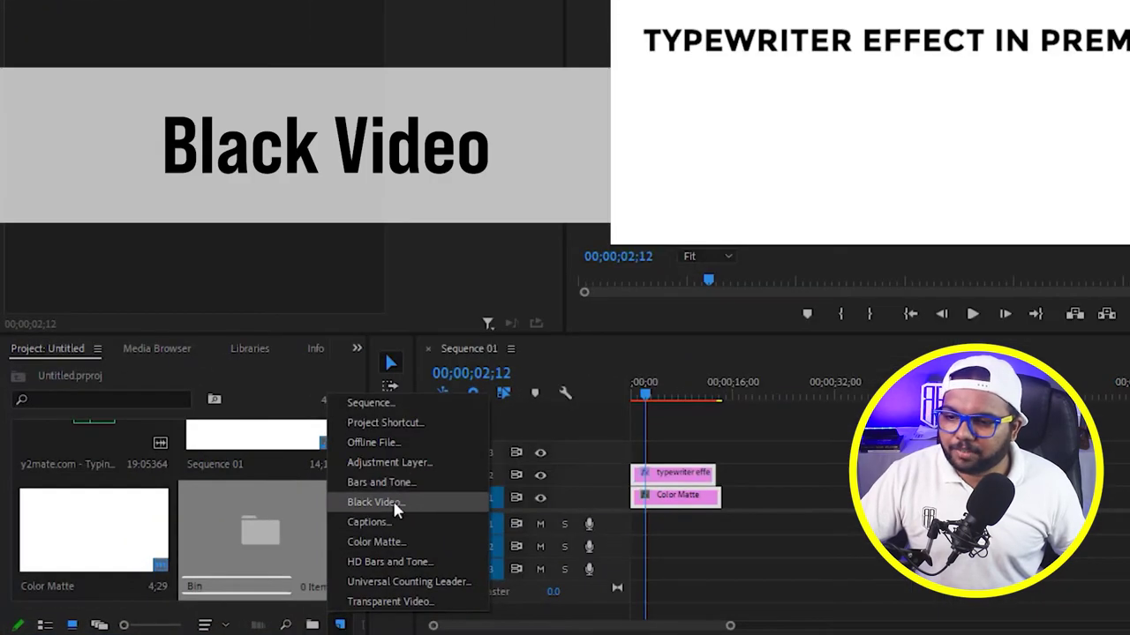
left_click(393, 501)
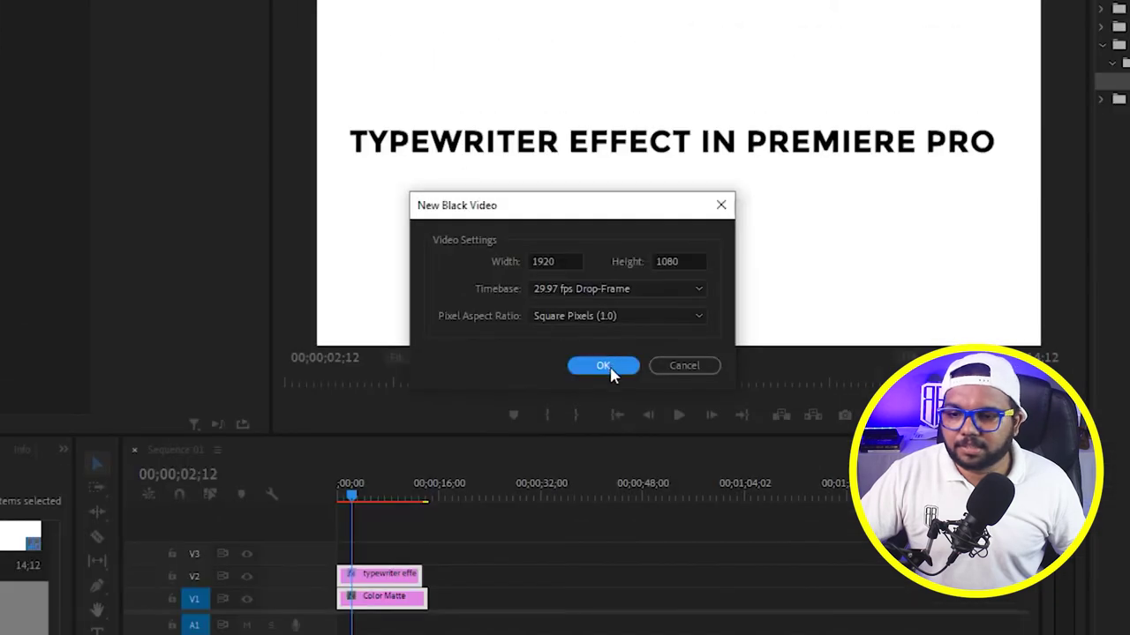
left_click(609, 368)
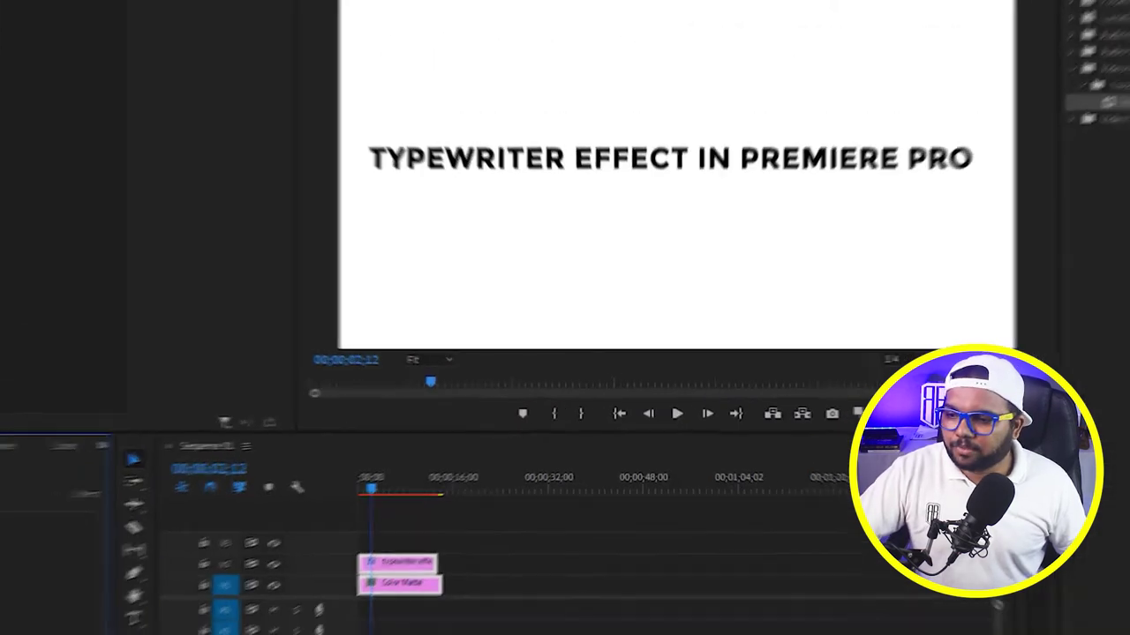
Step: Place the black video on V3 at the sequence start and extend it to the title's length
left_click_drag(63, 526, 493, 503)
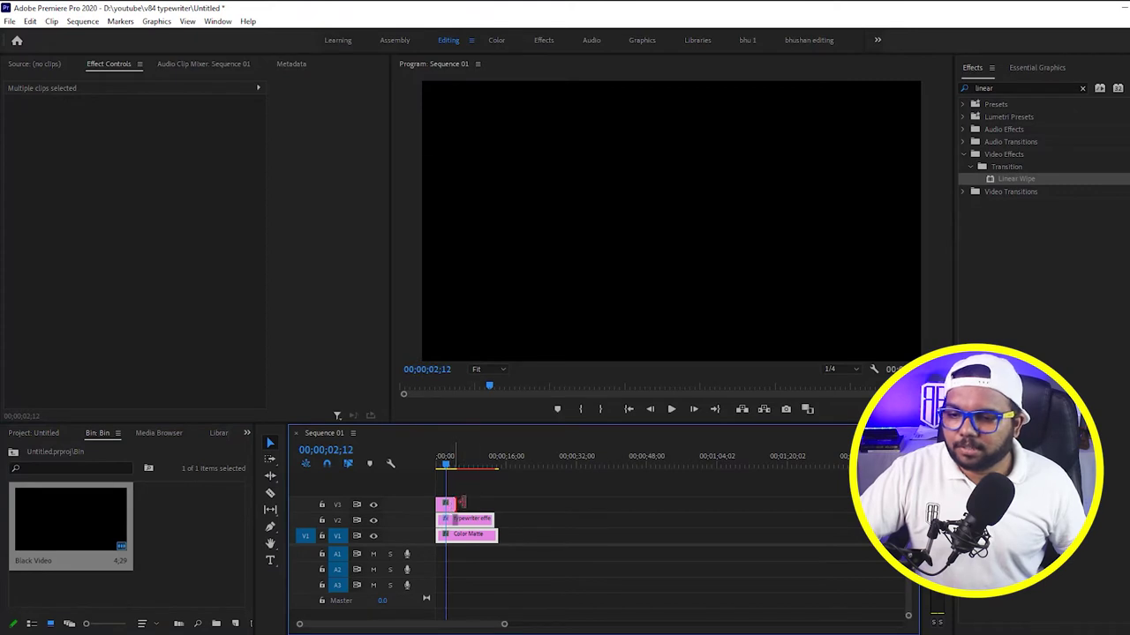
left_click(463, 505)
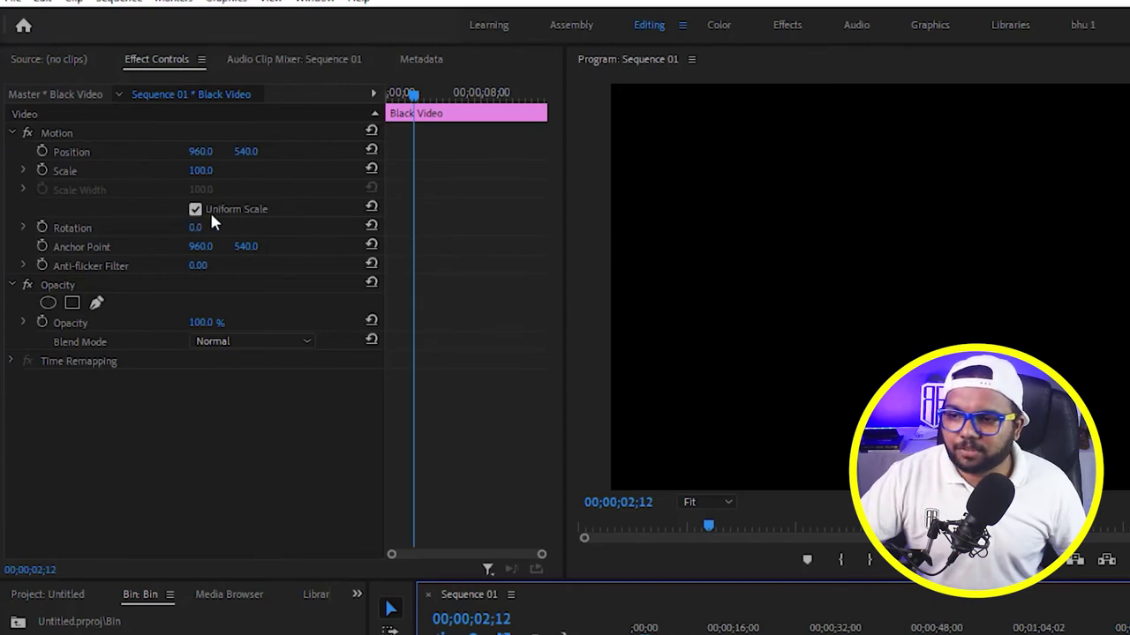
Step: Turn off Uniform Scale for the black video, then set its Scale Width to 0 and Scale Height to 10
left_click(195, 210)
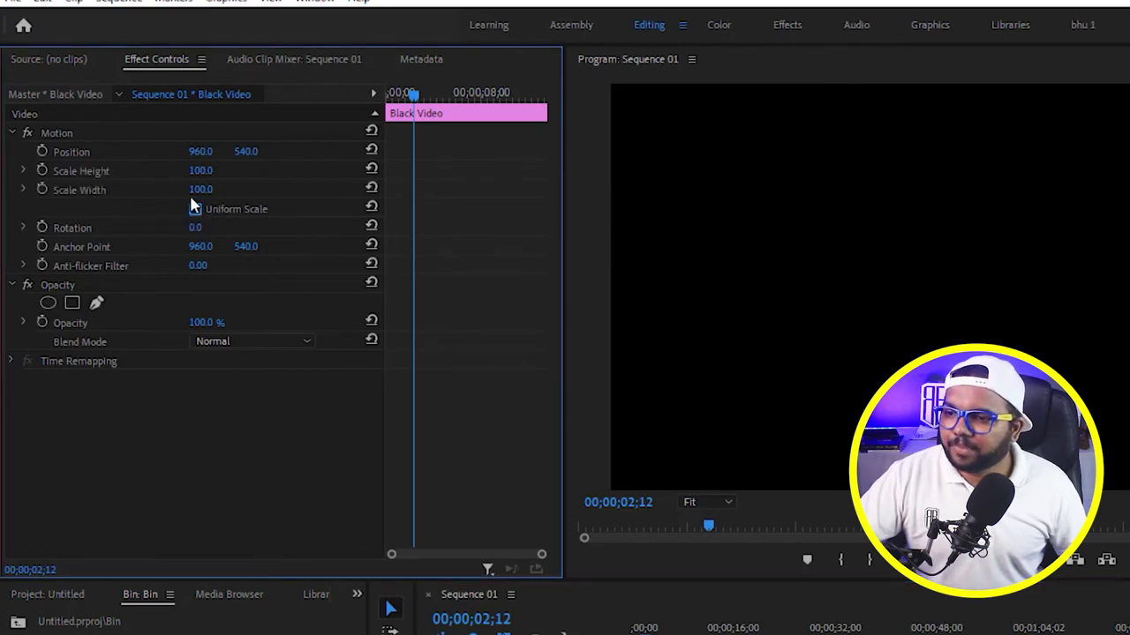
left_click(201, 189)
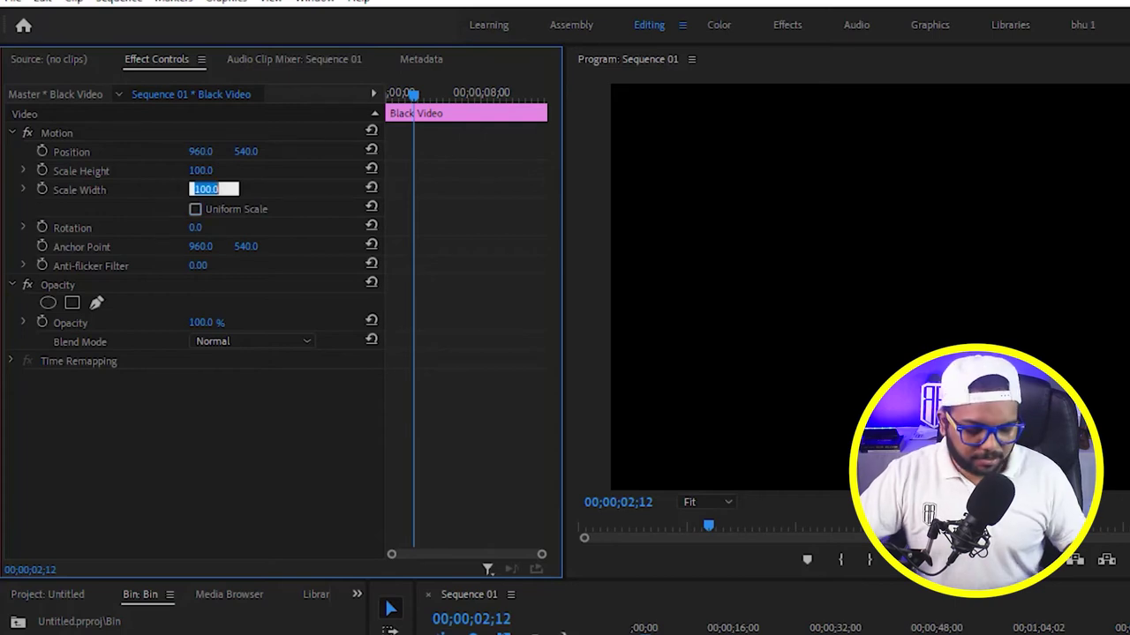
type("103")
key("Return")
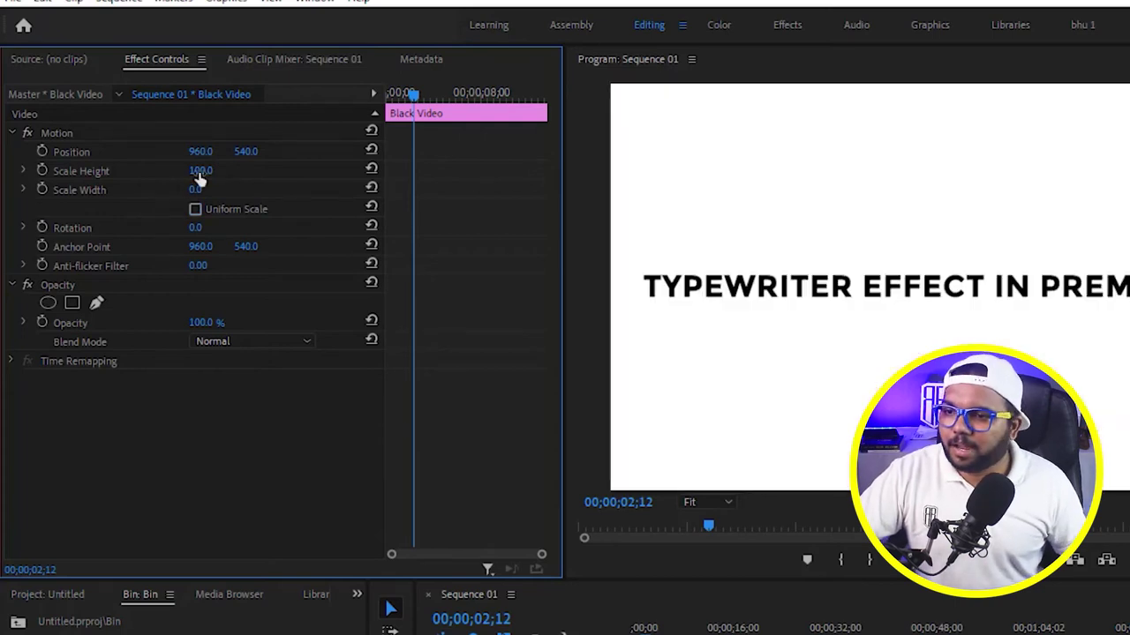
left_click_drag(201, 171, 117, 170)
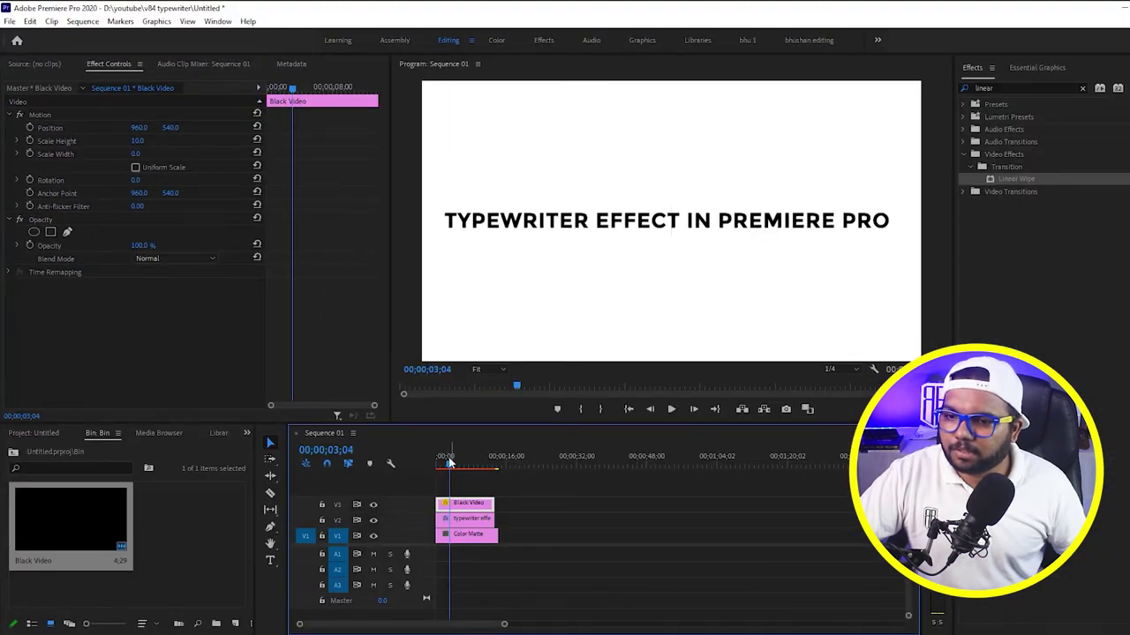
Step: Set the black video's horizontal position to 78 and Scale Width to 0.3, placing the line just before the title's first letter
left_click_drag(448, 462, 438, 465)
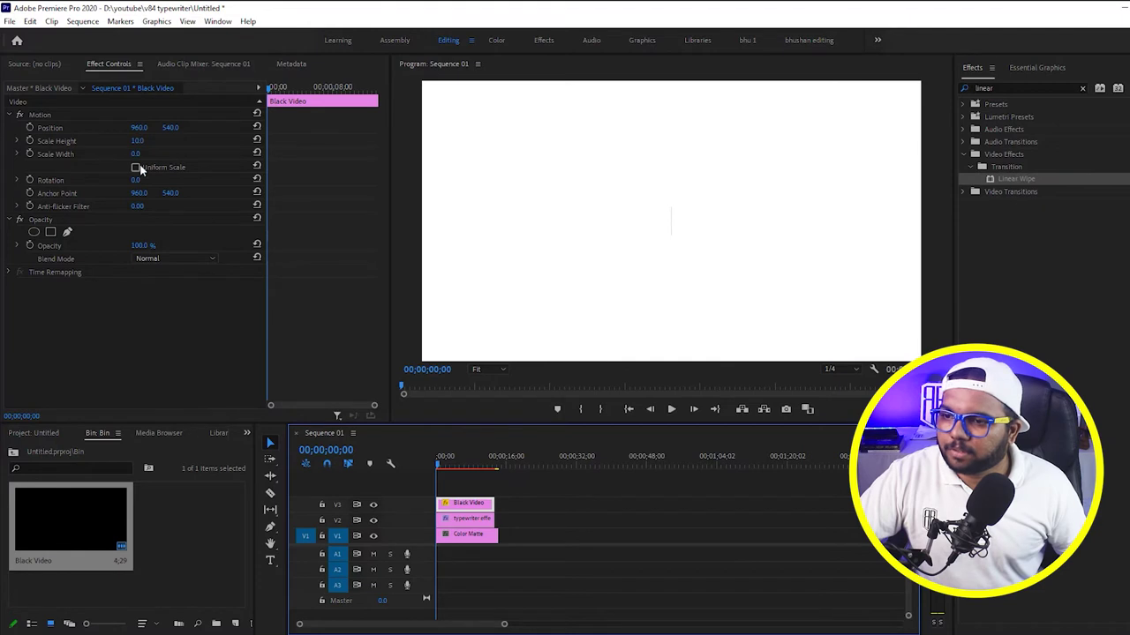
left_click_drag(142, 128, 52, 128)
left_click(441, 466)
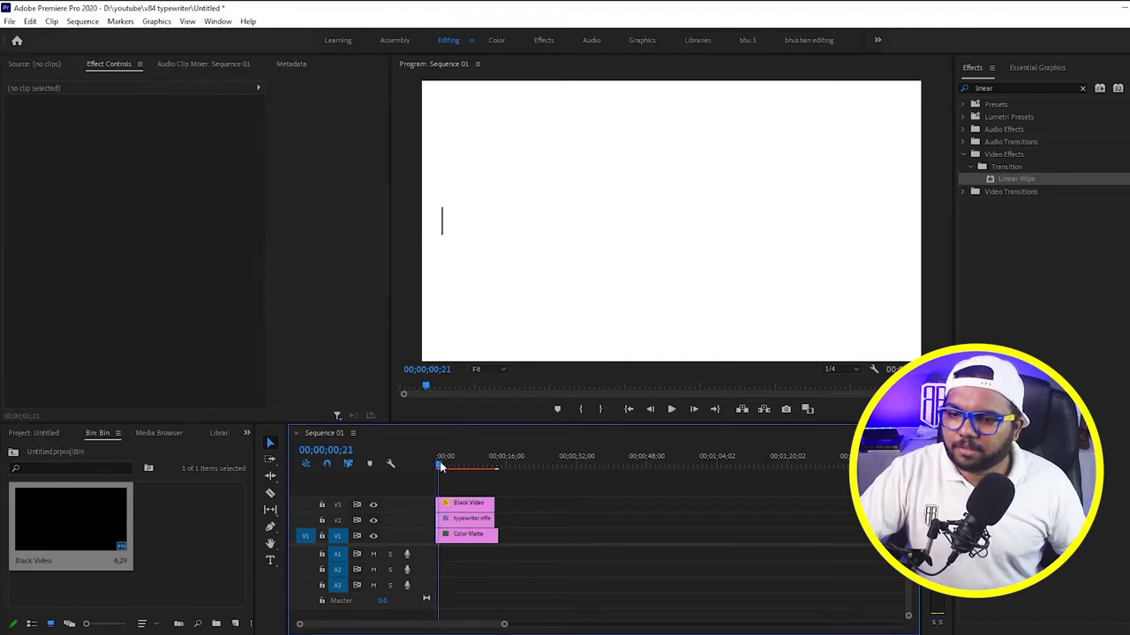
Step: Enable Position keyframing for the black video at the start of the sequence
left_click_drag(441, 466, 436, 466)
left_click(456, 503)
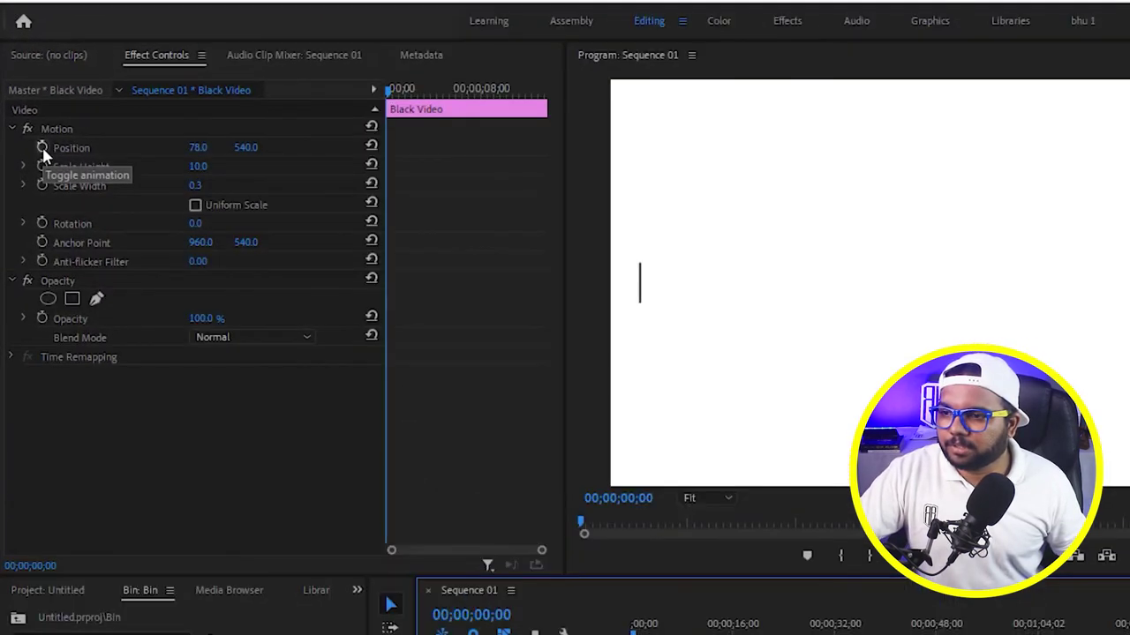
left_click(30, 129)
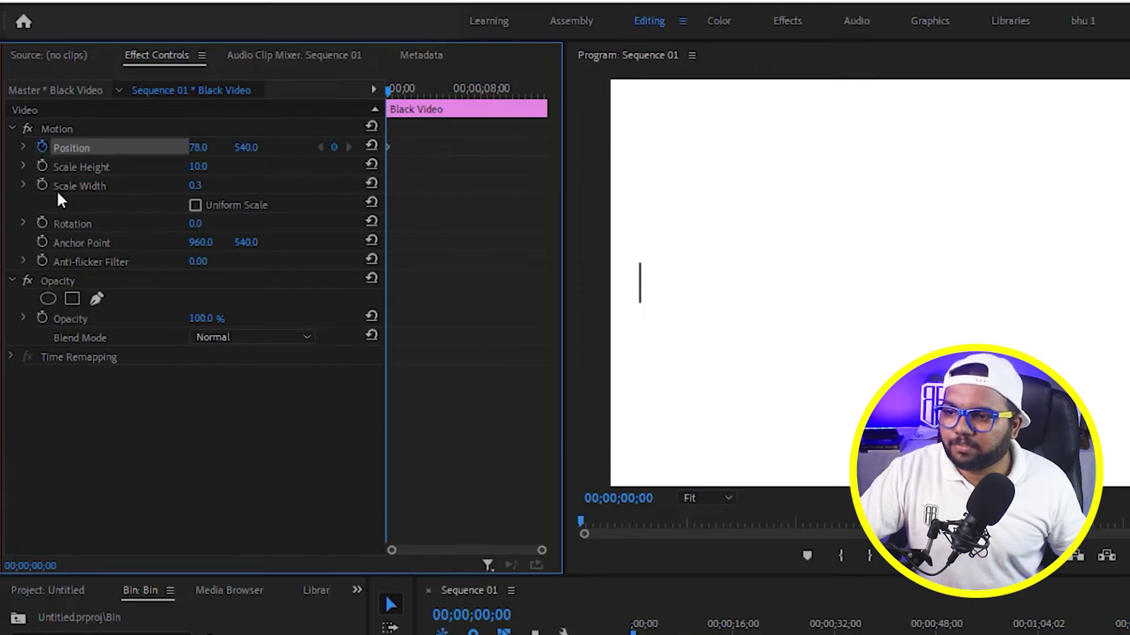
Step: At 00;00;02;12, move the black video line horizontally to just after the title's last letter
left_click(644, 631)
key("space")
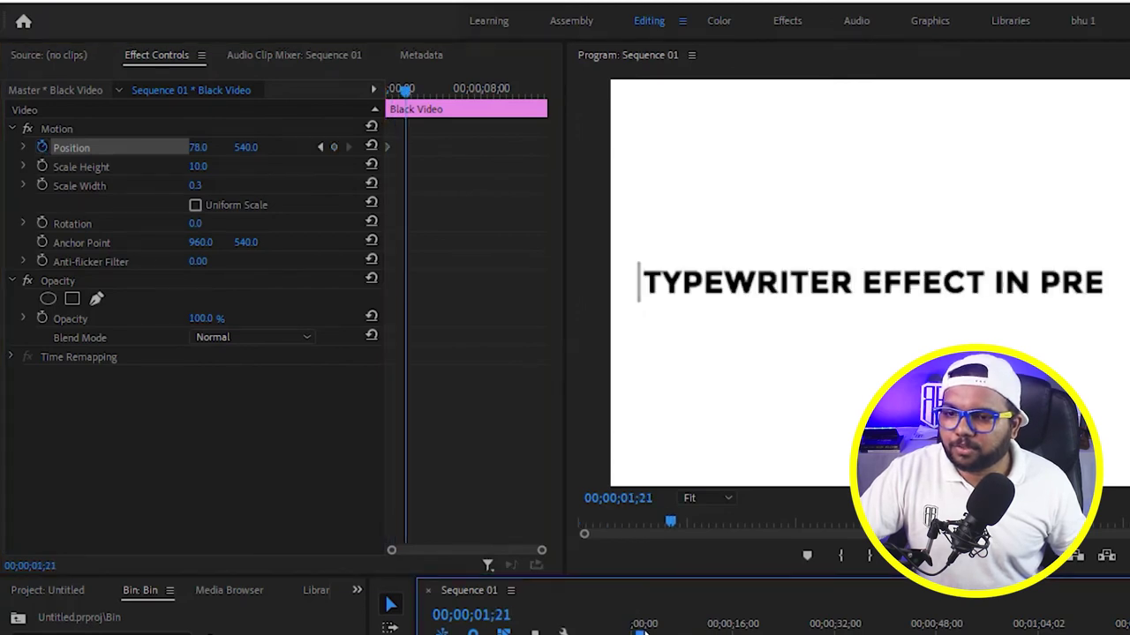
left_click_drag(650, 634, 648, 633)
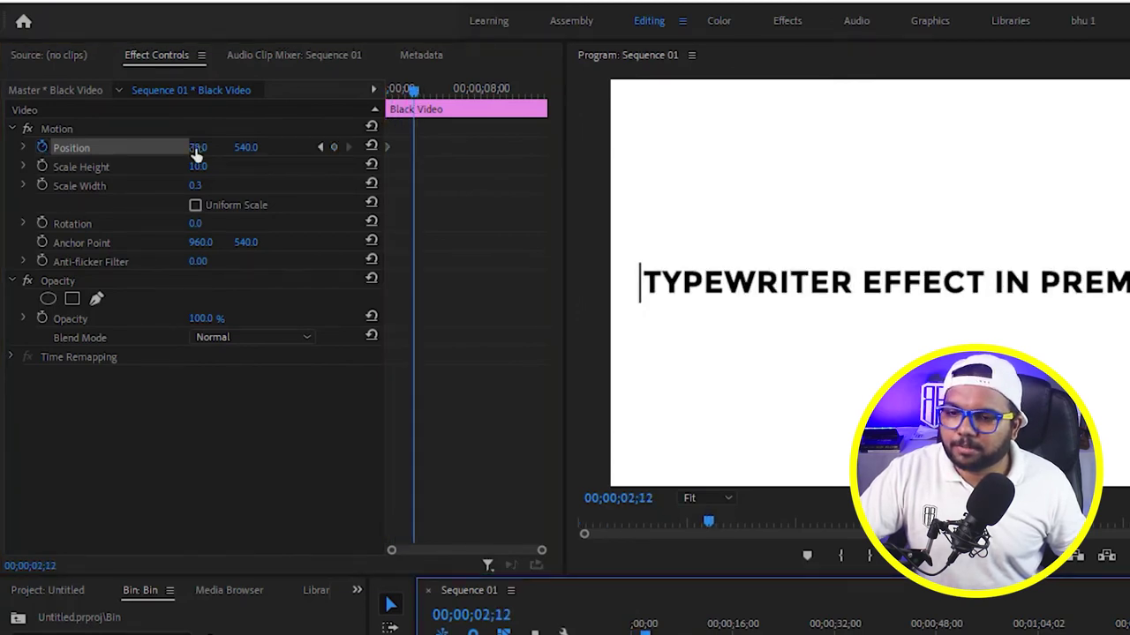
left_click_drag(196, 152, 167, 152)
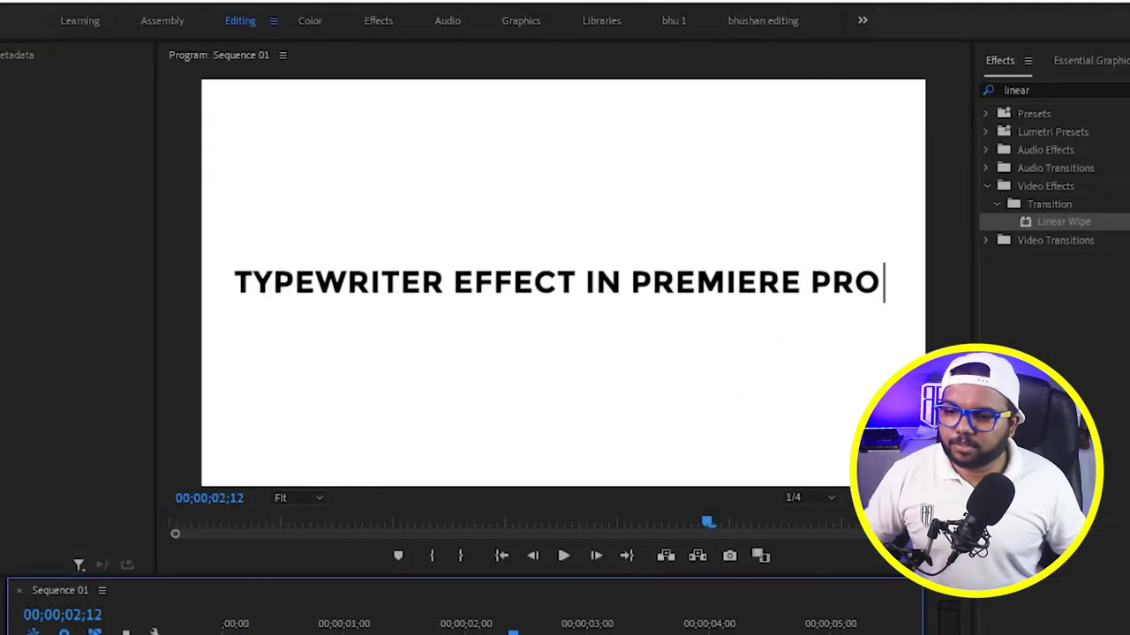
Step: Play the sequence from the start to check how the line follows the revealed text
key("Home")
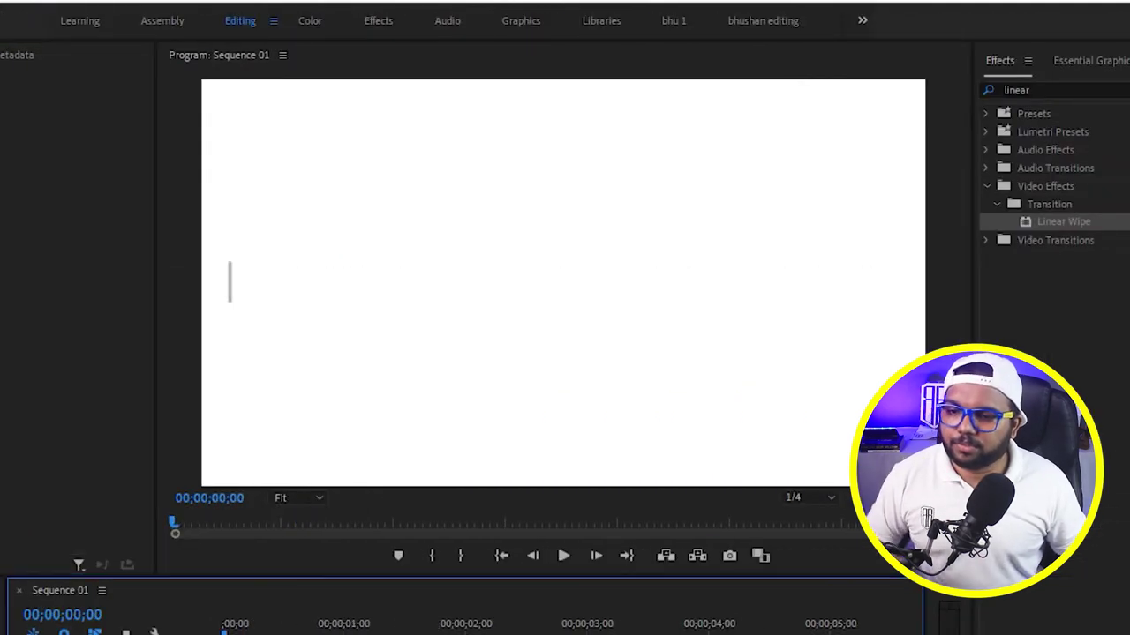
key("space")
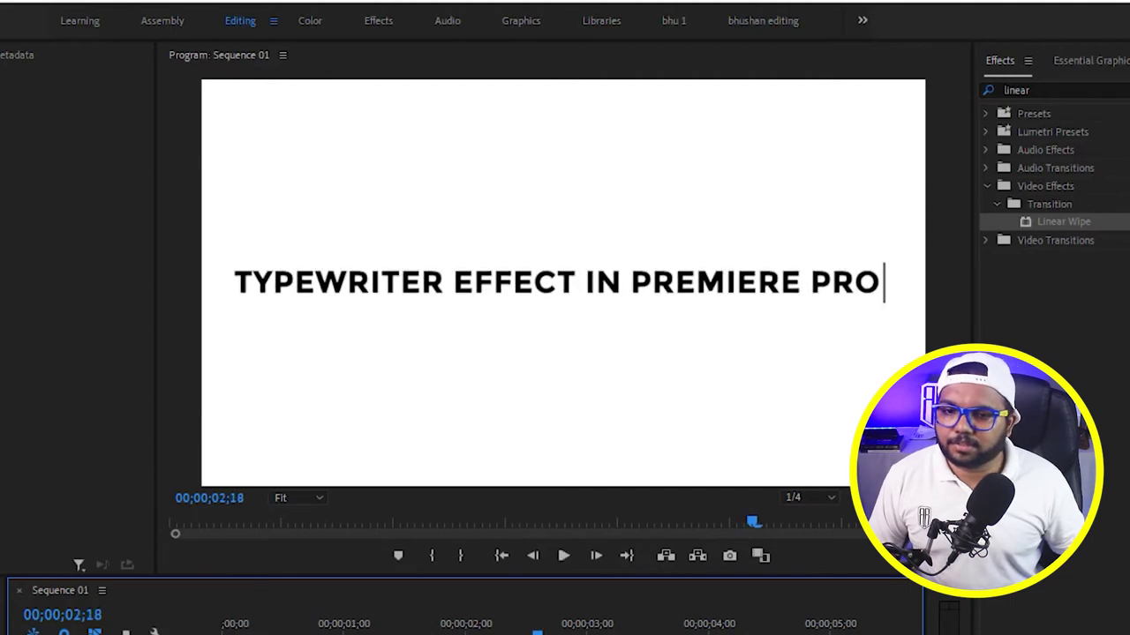
key("Home")
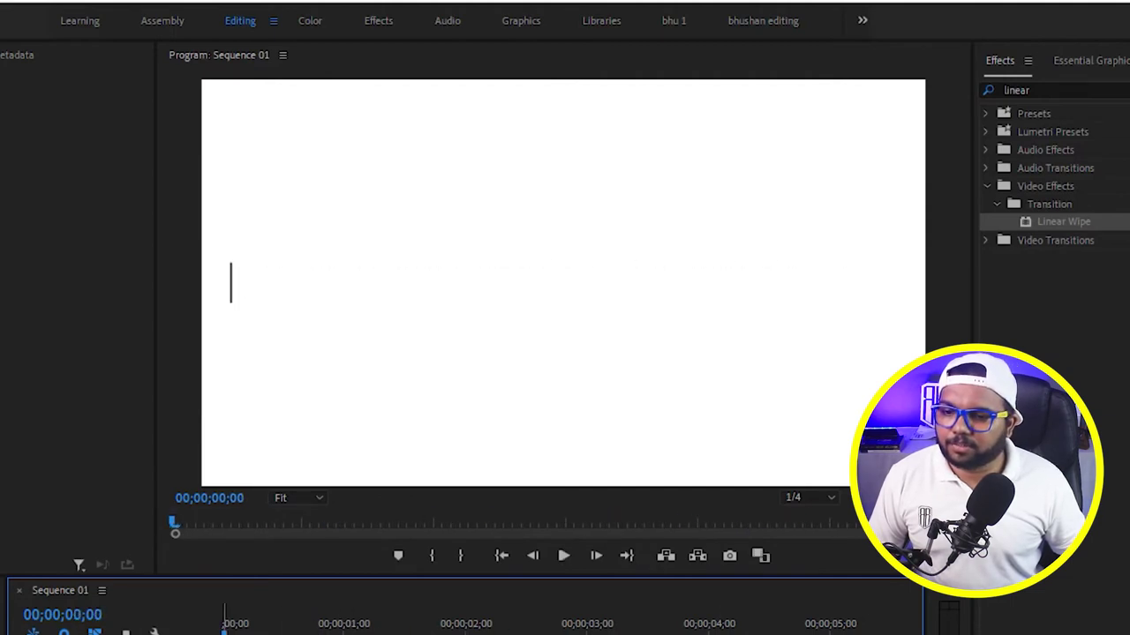
Step: At 00;00;00;16, set the black video's horizontal position to 427.1 to align the line with the revealed text, and play on
key("space")
key("space")
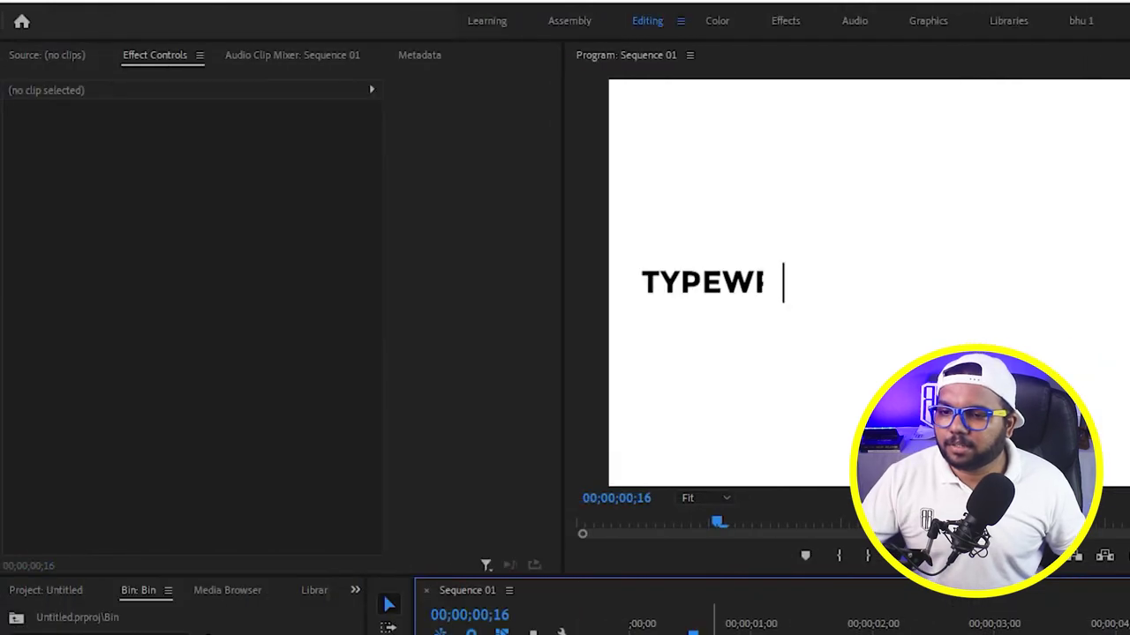
left_click(714, 634)
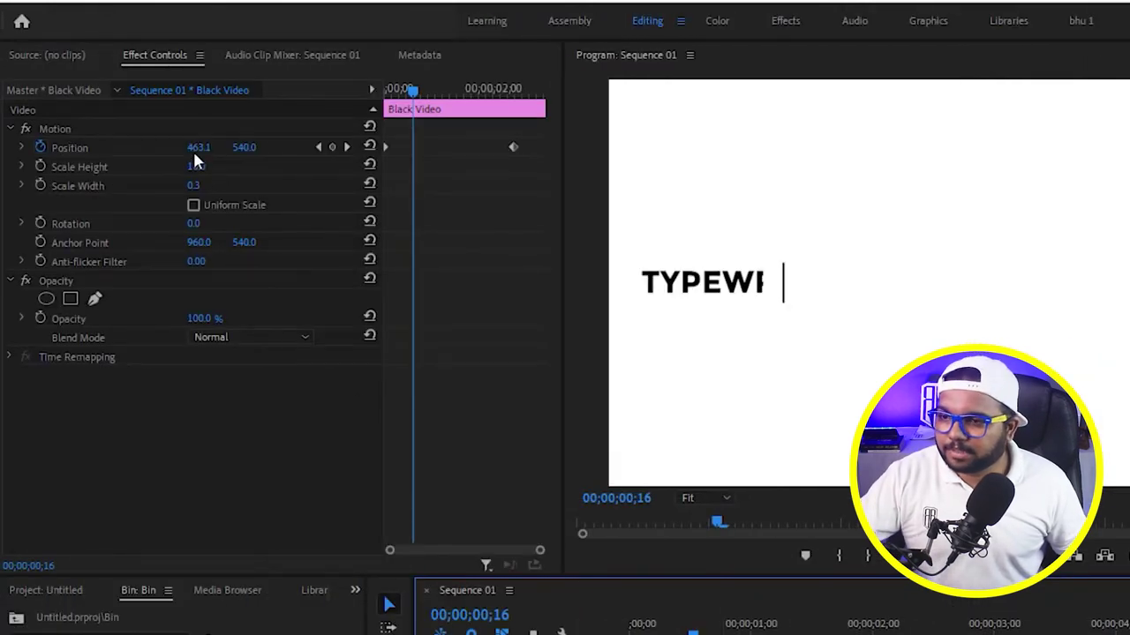
left_click_drag(198, 150, 190, 150)
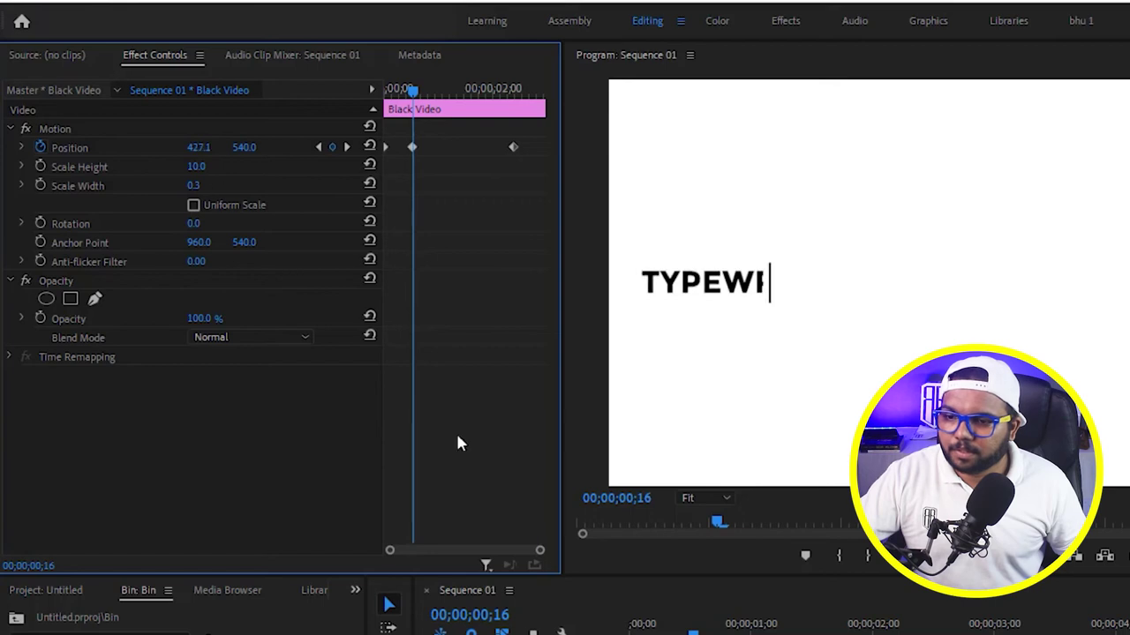
key("space")
key("space")
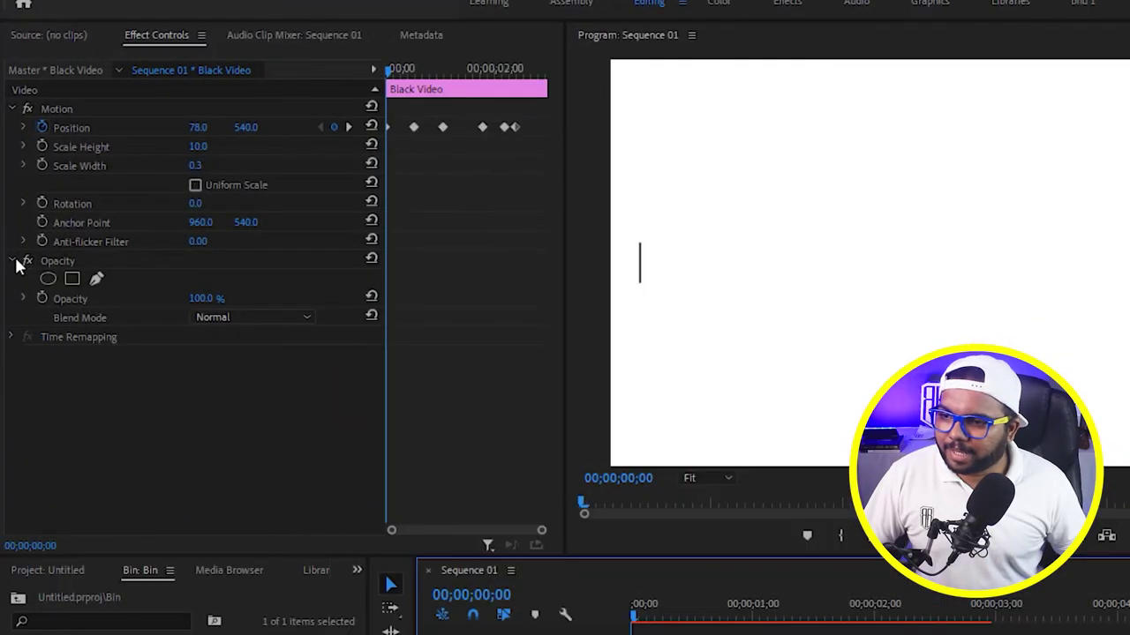
left_click(9, 218)
left_click(9, 218)
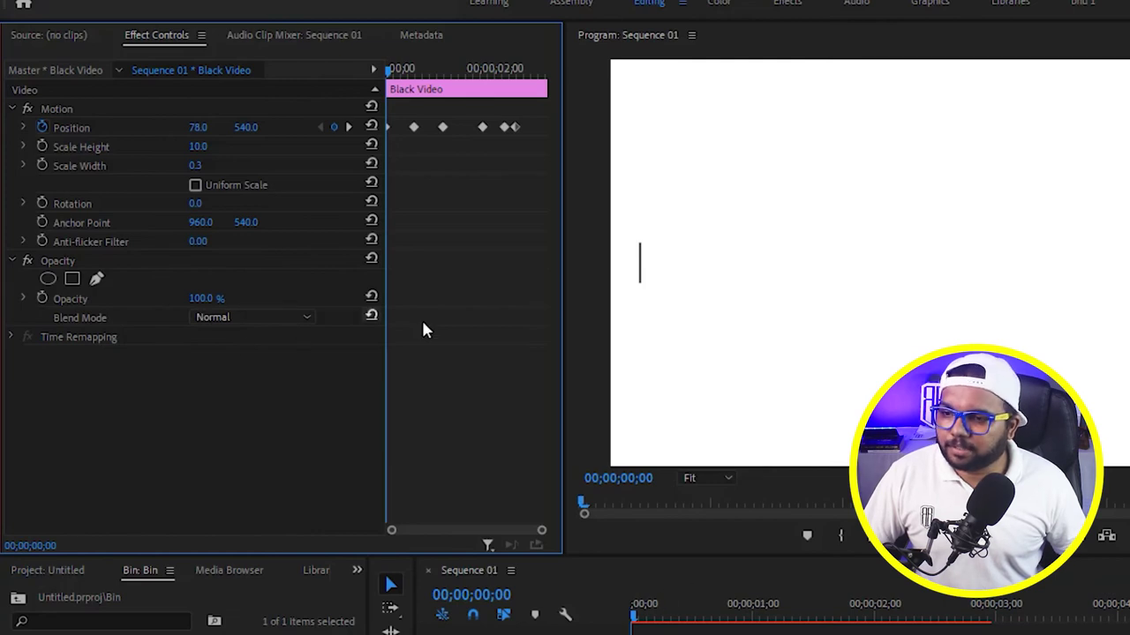
Step: Keyframe the black video's opacity as a blink: 100% at the start, 0% at 00;00;00;04, 100% at 00;00;00;08 and 0% at 00;00;00;12
left_click(42, 300)
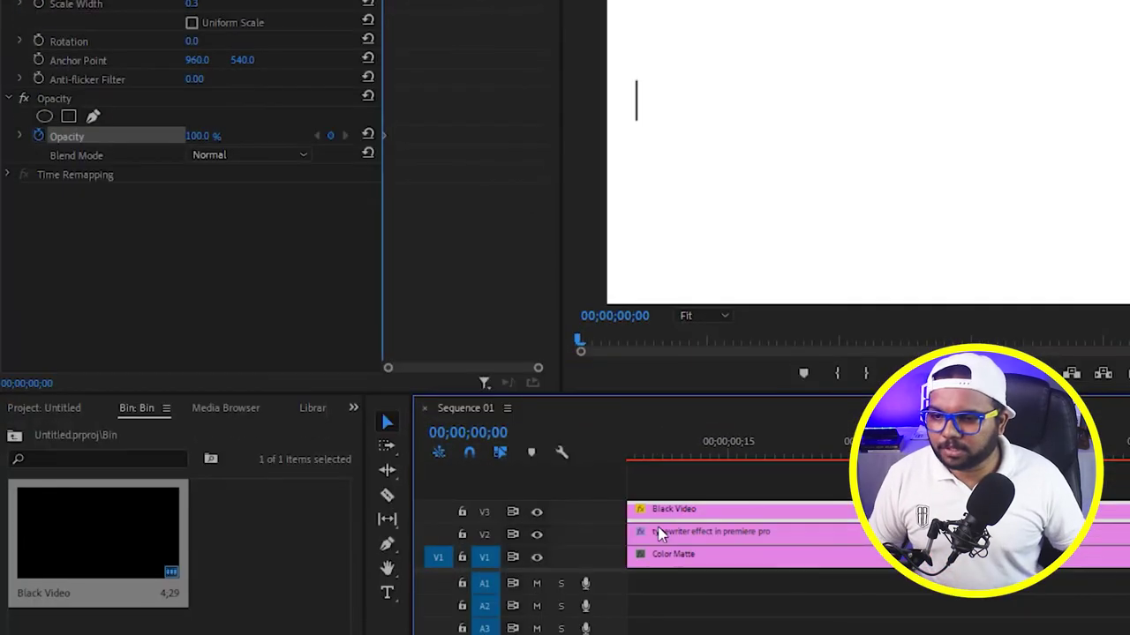
left_click_drag(676, 460, 738, 463)
left_click_drag(198, 136, 110, 136)
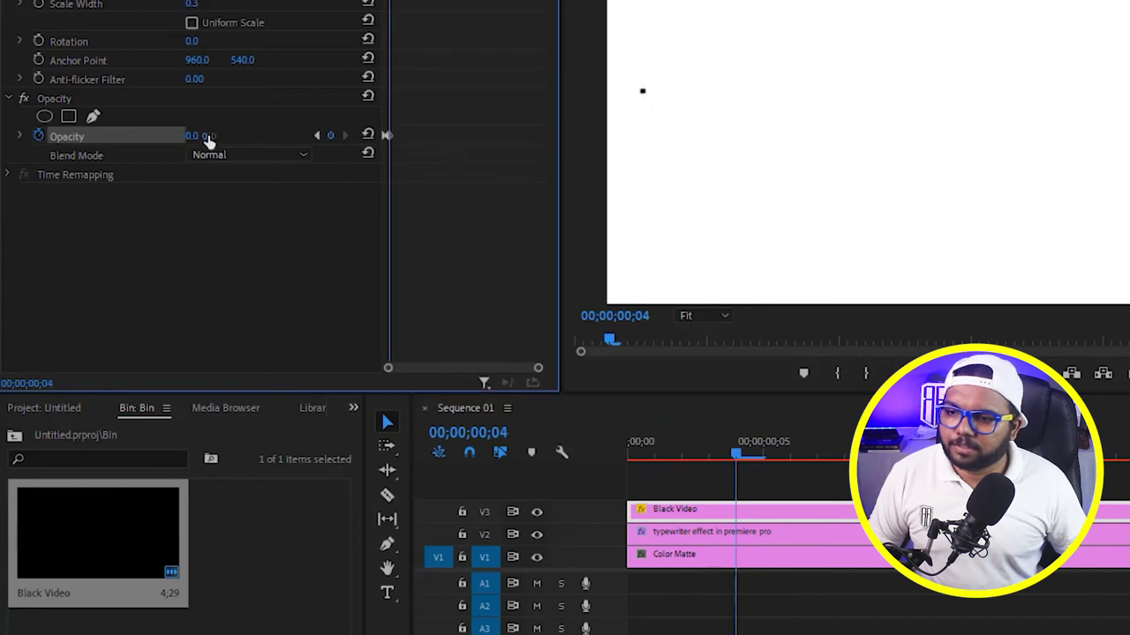
left_click_drag(736, 460, 845, 458)
left_click_drag(194, 136, 229, 136)
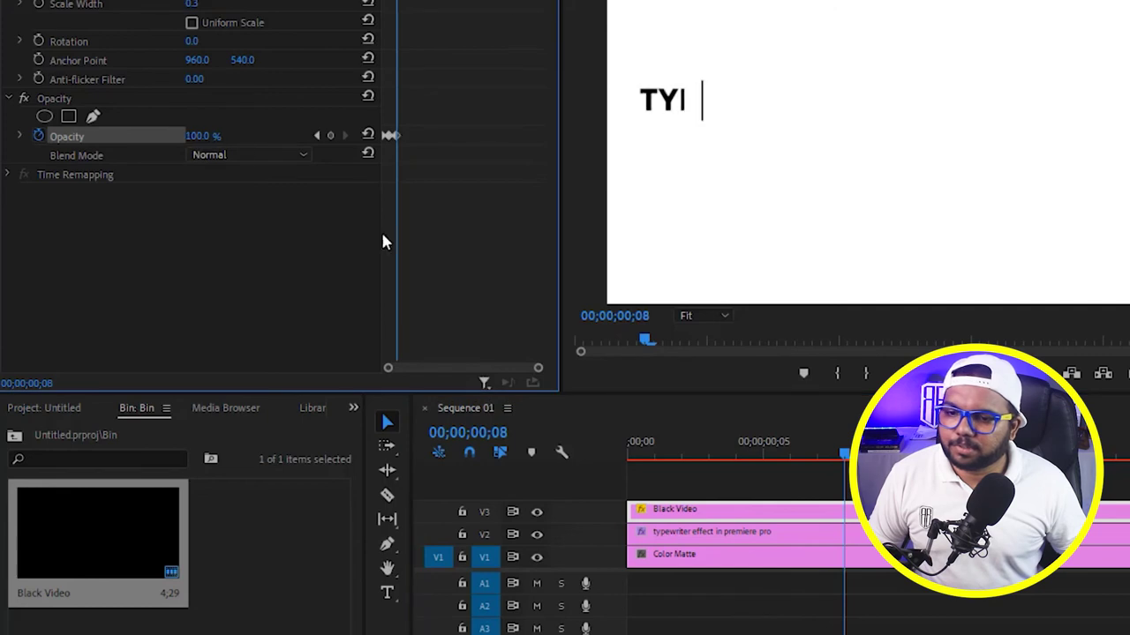
left_click_drag(844, 458, 952, 458)
left_click_drag(208, 136, 190, 136)
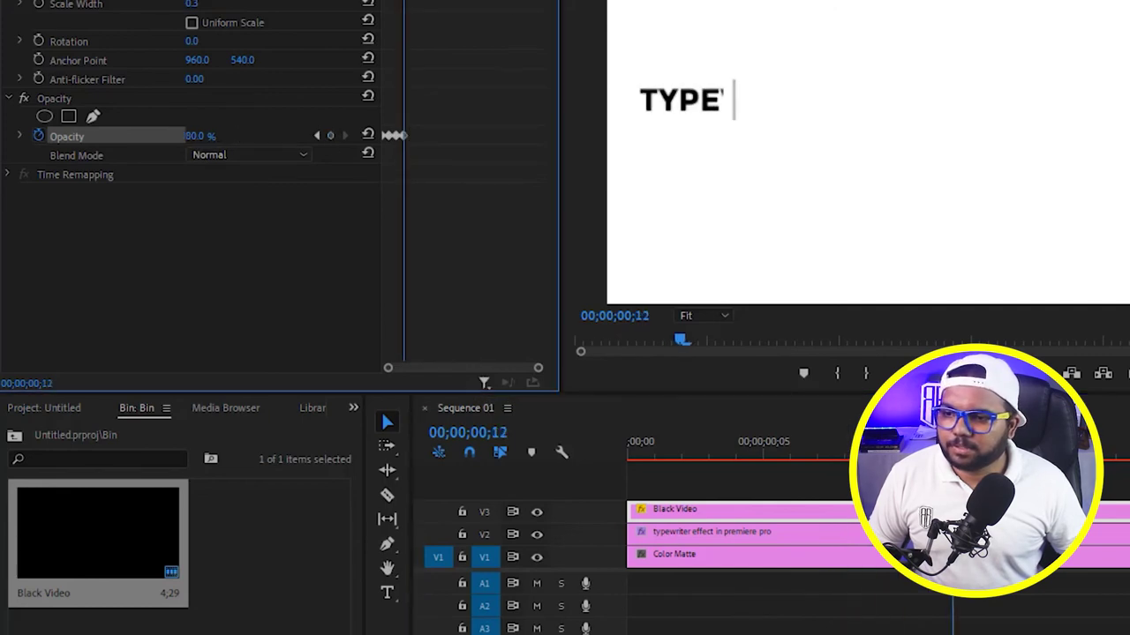
Step: Copy the black video's four opacity keyframes and paste them at 00;00;00;12
left_click_drag(444, 112, 328, 164)
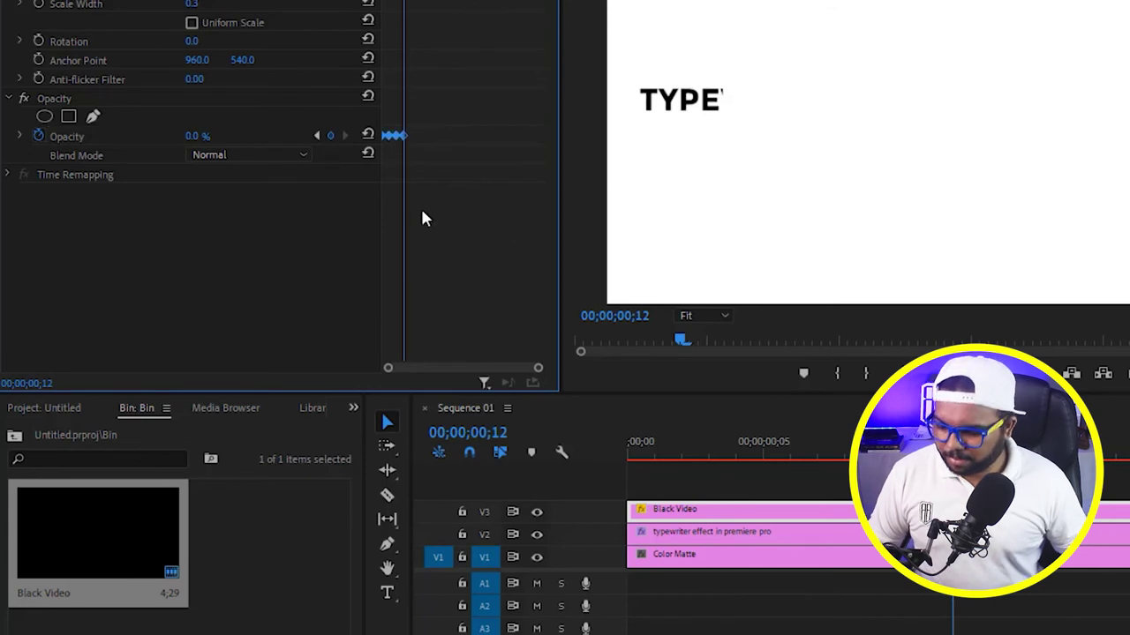
left_click_drag(537, 367, 492, 367)
key("ctrl+v")
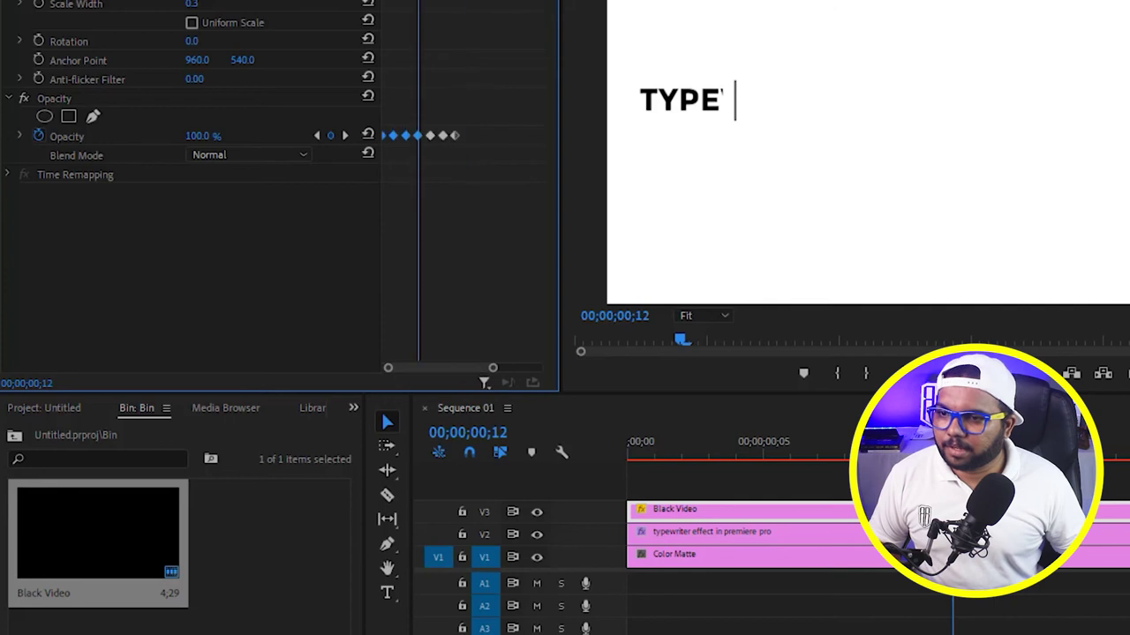
Step: Repeat the blink by pasting the copied opacity keyframes at 00;00;00;23, 00;00;01;04 and 00;00;01;16
key("shift+Right")
key("shift+Right")
key("Right")
key("Right")
key("Left")
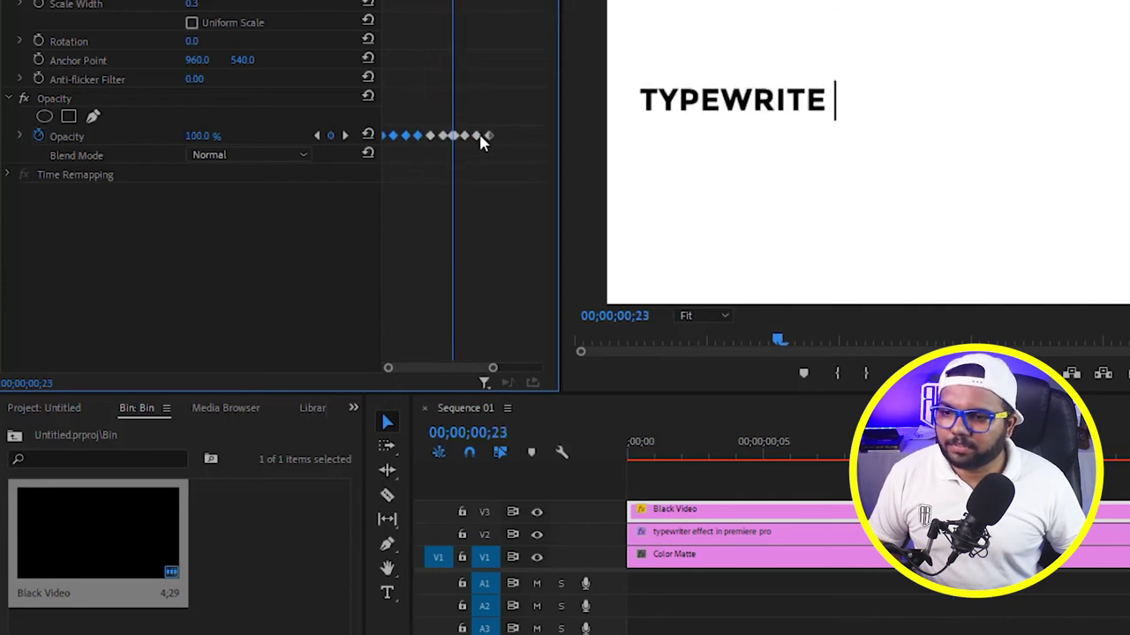
key("shift+Right")
key("shift+Right")
key("Right")
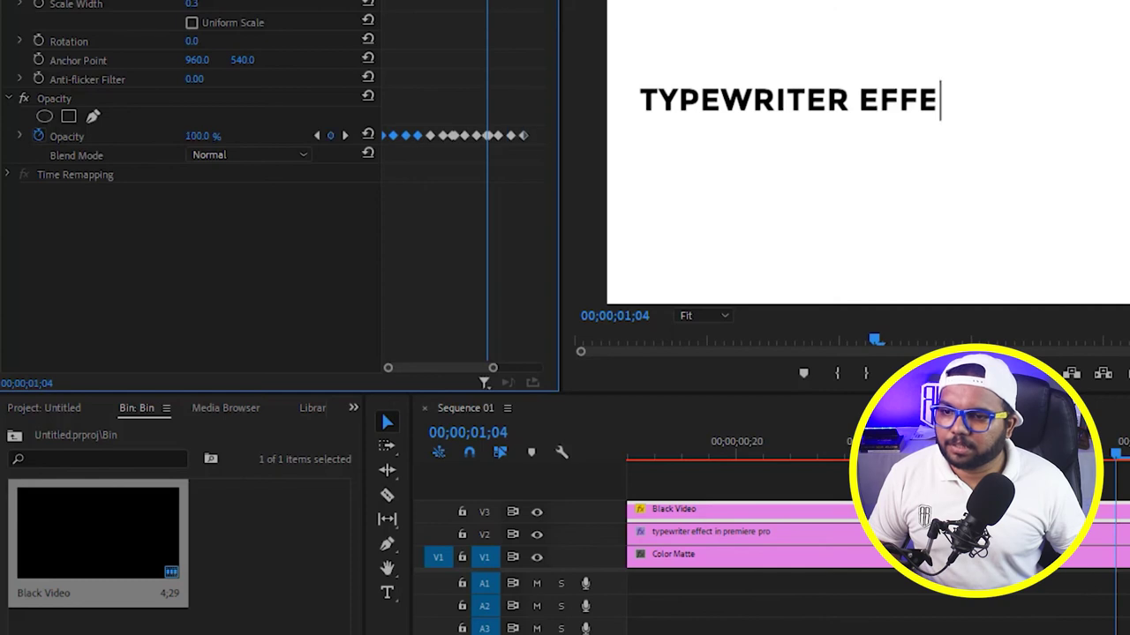
left_click_drag(341, 89, 366, 93)
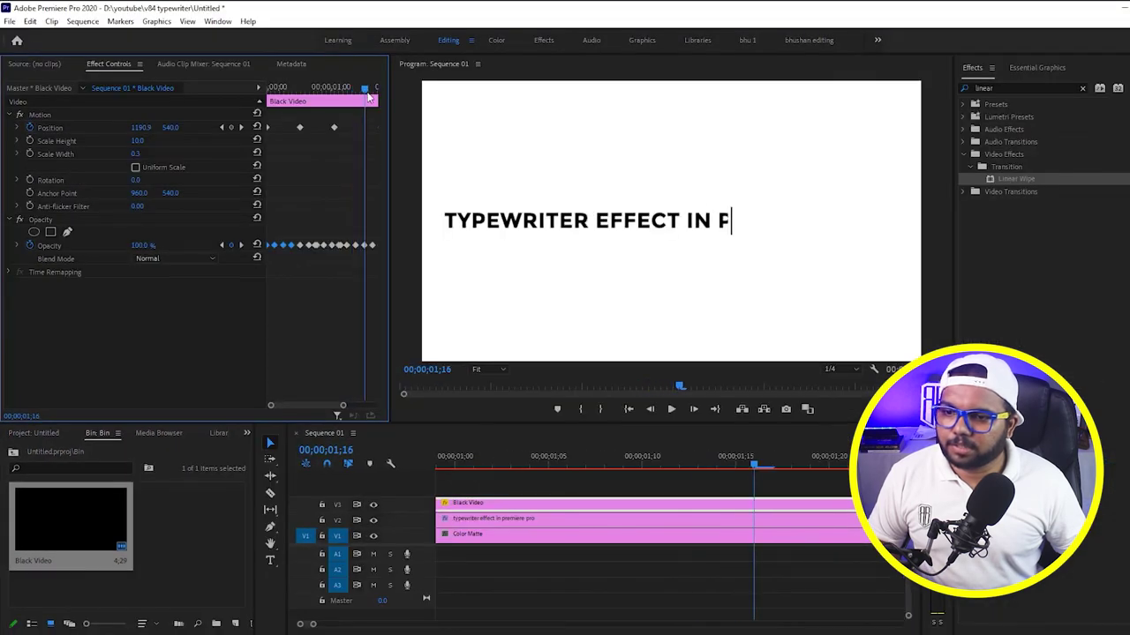
Step: Copy all of the black video's opacity keyframes and paste them at the last keyframe, 00;00;01;28, to continue the blink
key("minus")
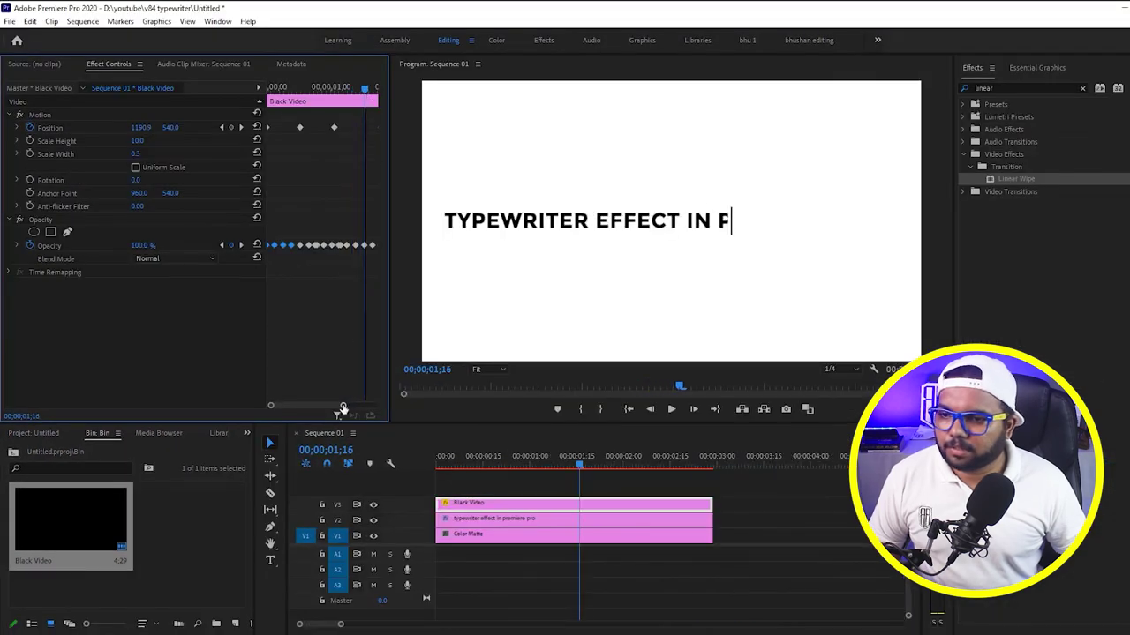
left_click_drag(342, 405, 368, 405)
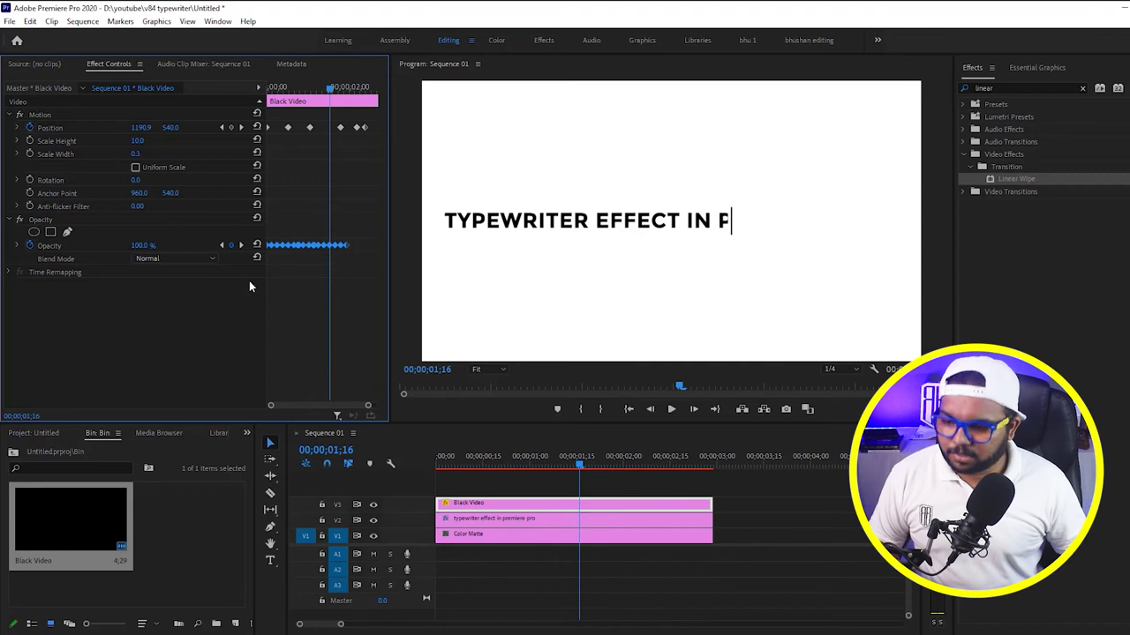
left_click_drag(340, 89, 343, 90)
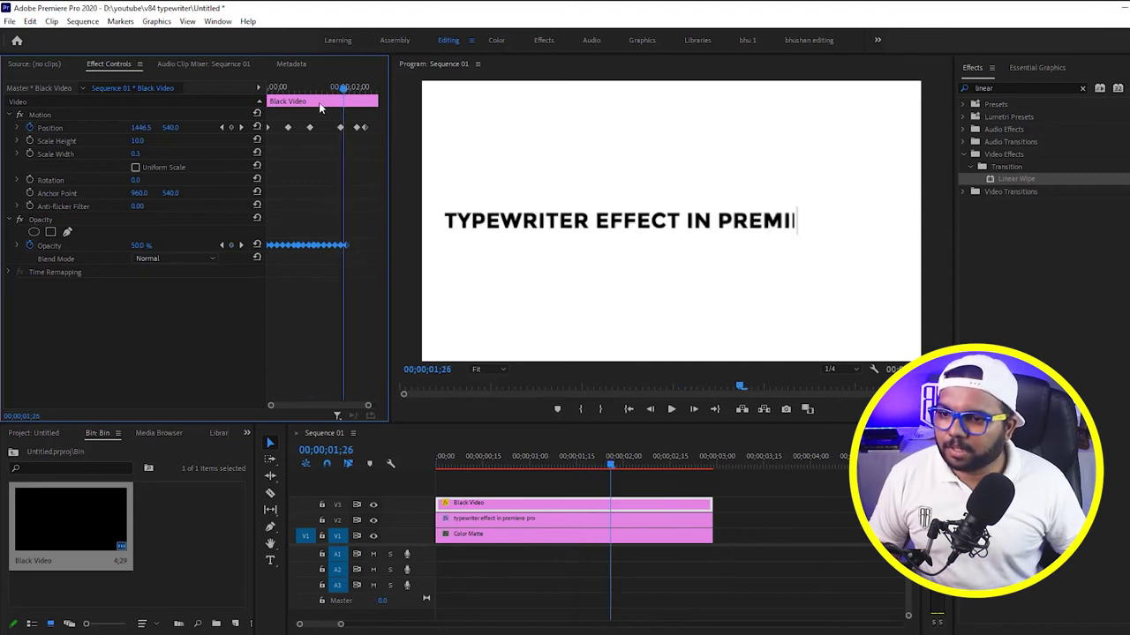
left_click(240, 245)
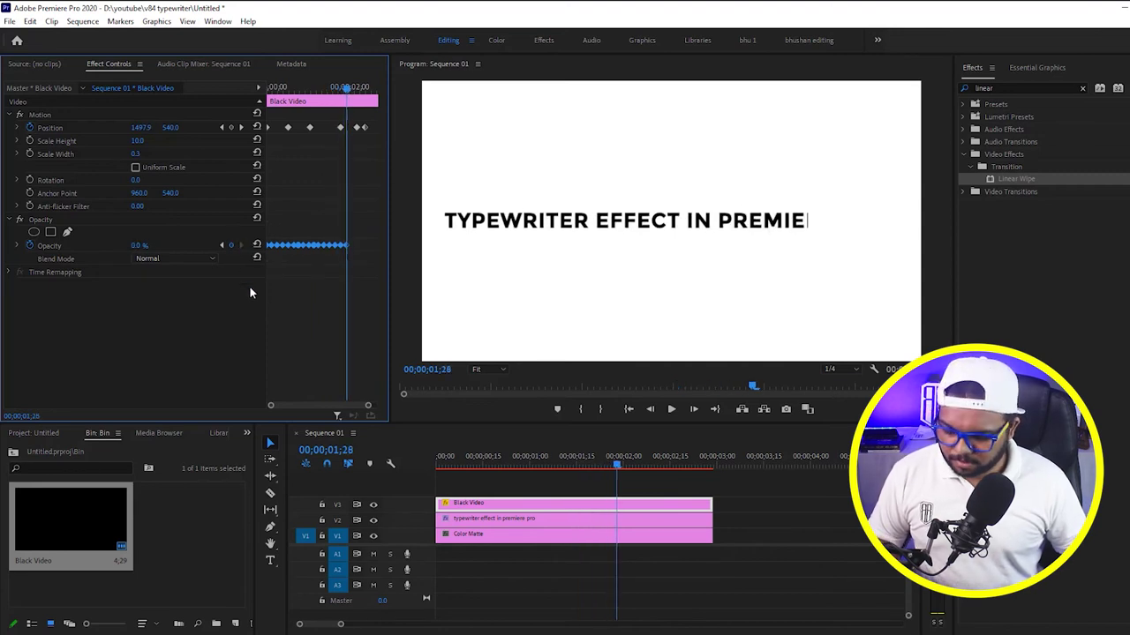
key("ctrl+v")
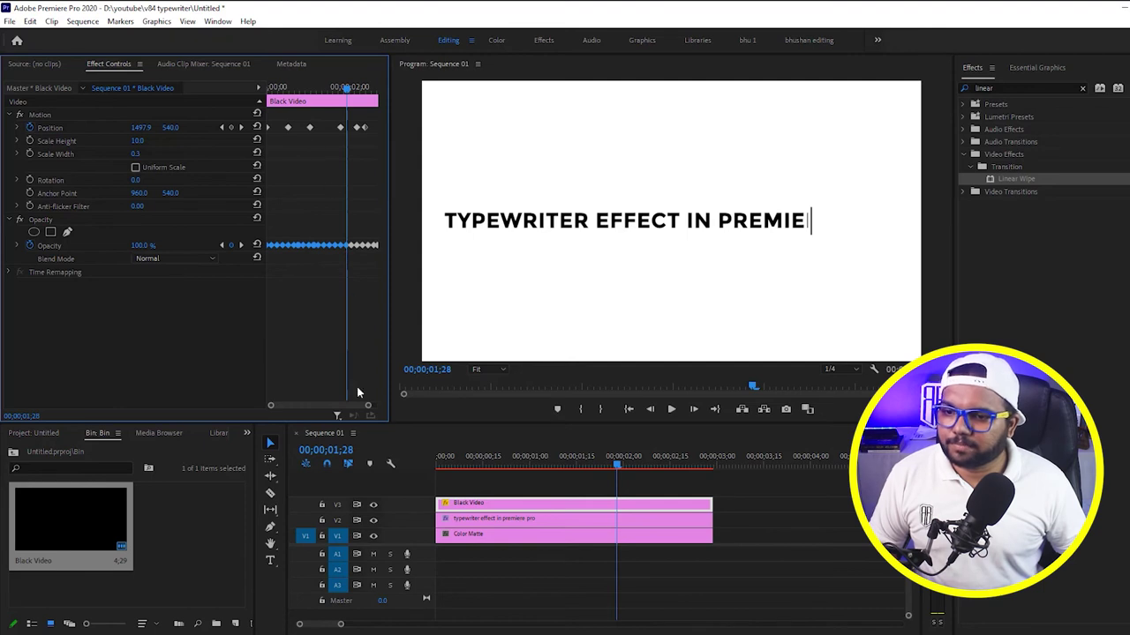
Step: Play the sequence from the start to check the blinking cursor line against the title reveal
left_click_drag(368, 408, 416, 406)
key("Home")
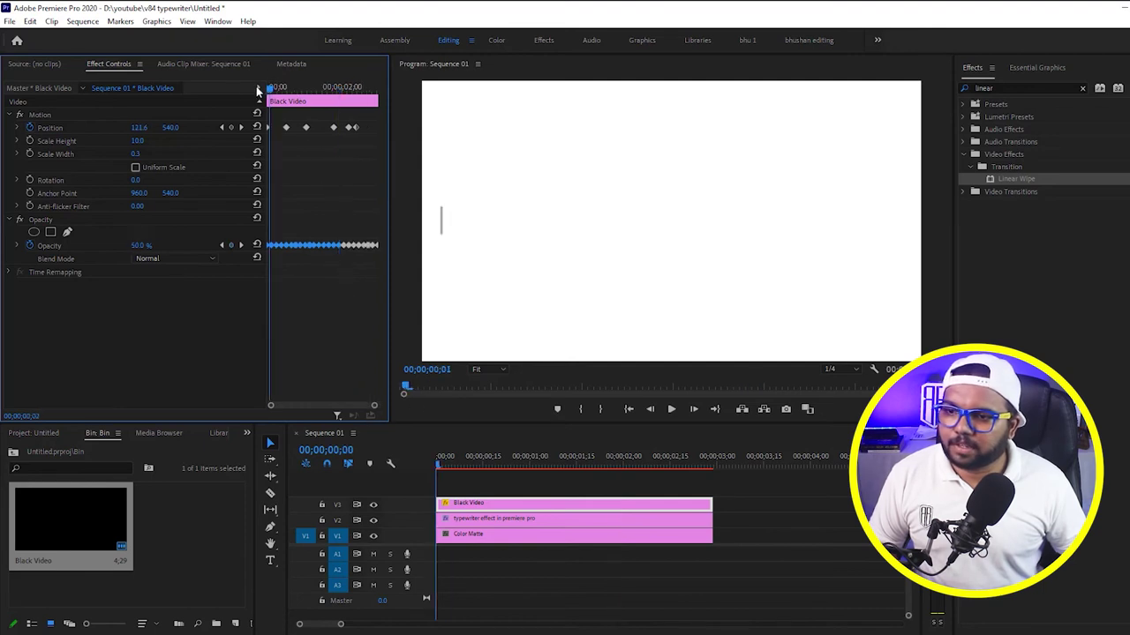
key("space")
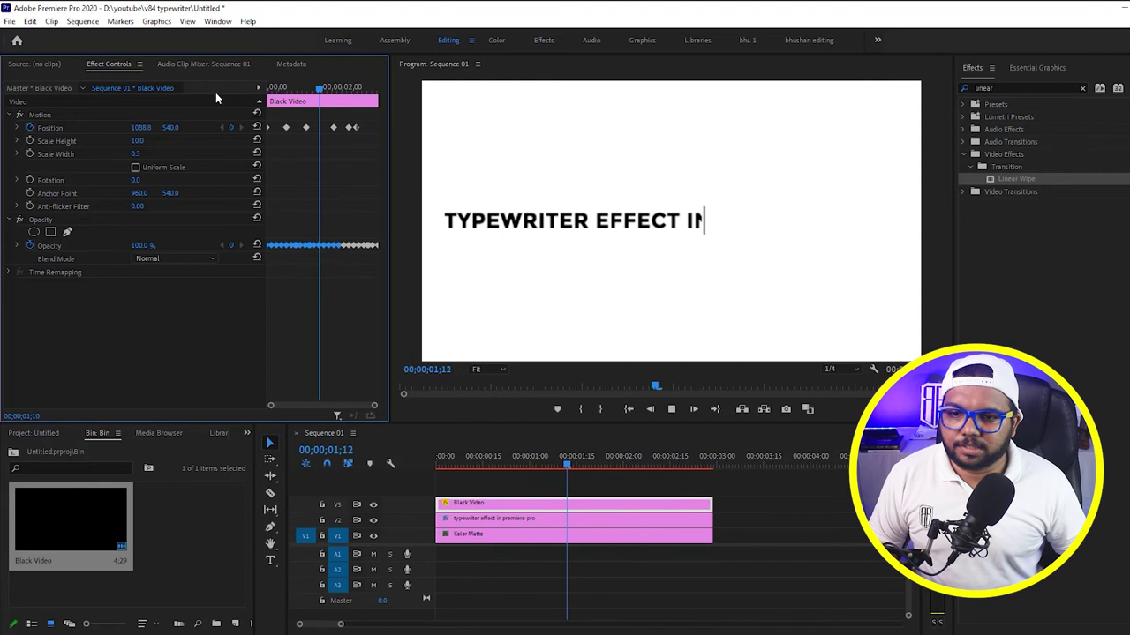
key("space")
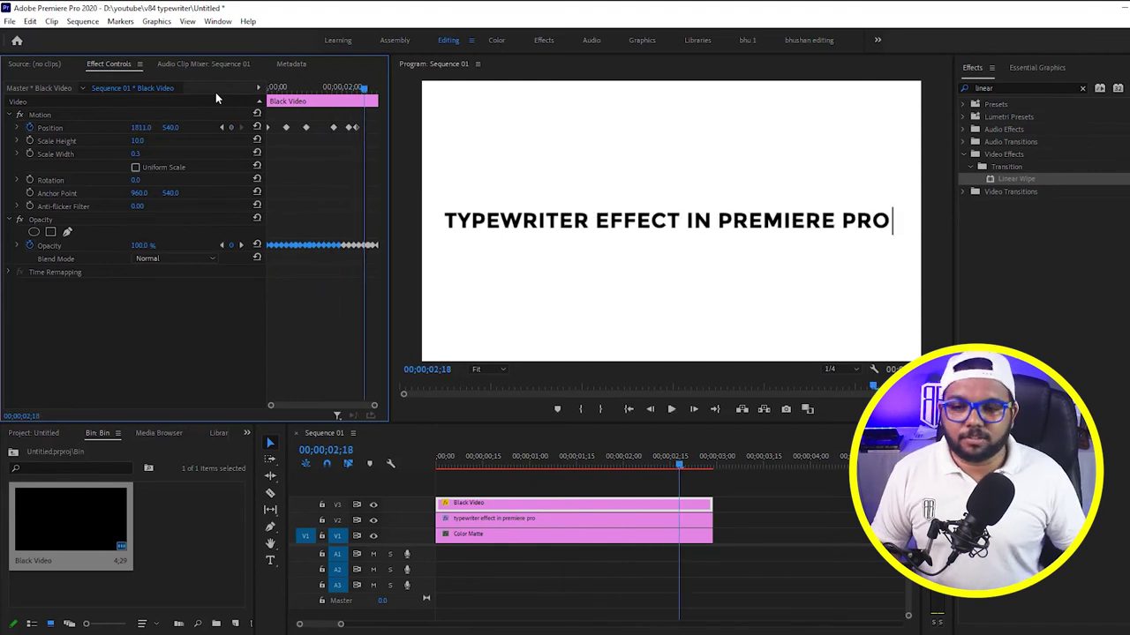